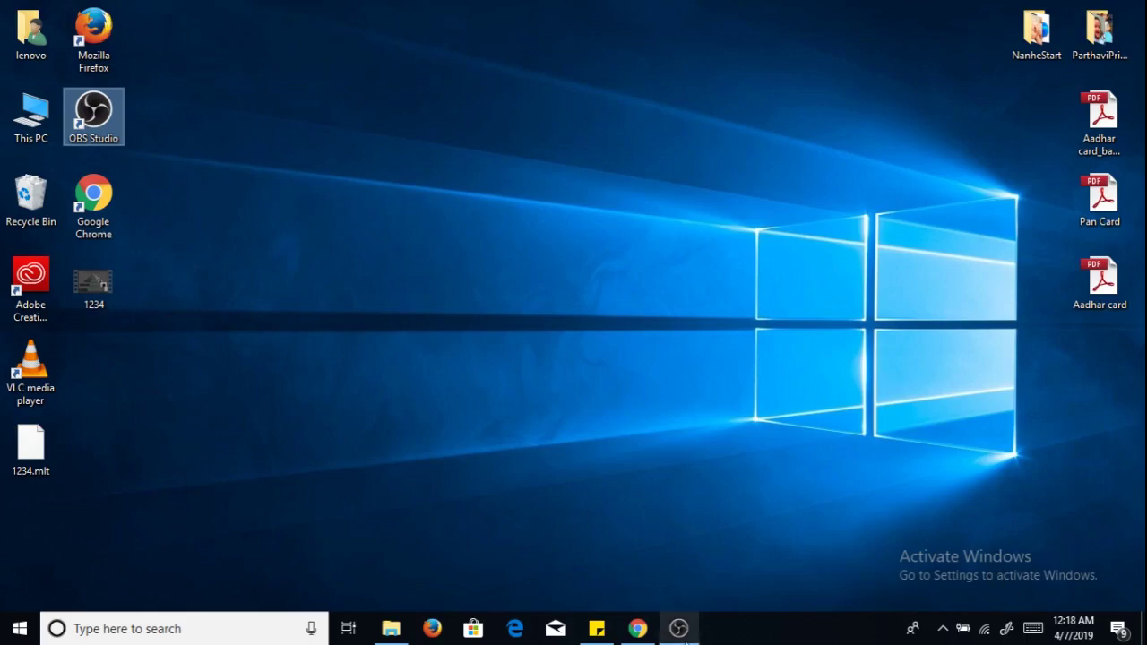
- Bring up GoDaddy's products page and open Manage All for the Web Hosting plans
{"action": "left_click", "coordinate": [638, 630]}
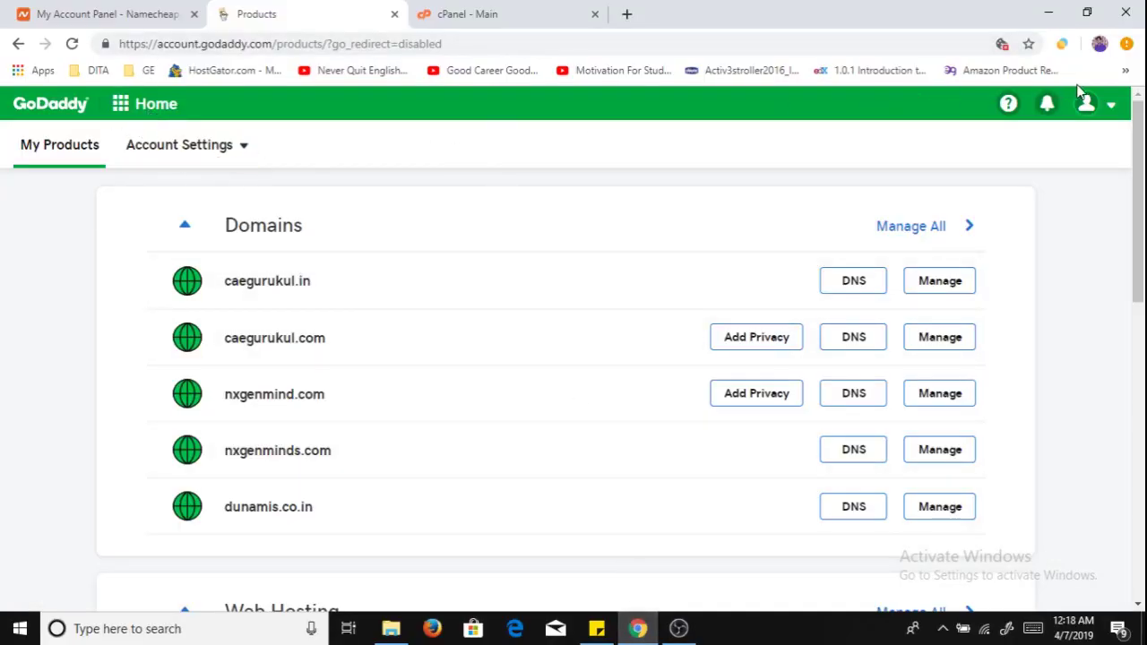
{"action": "left_click", "coordinate": [1111, 107]}
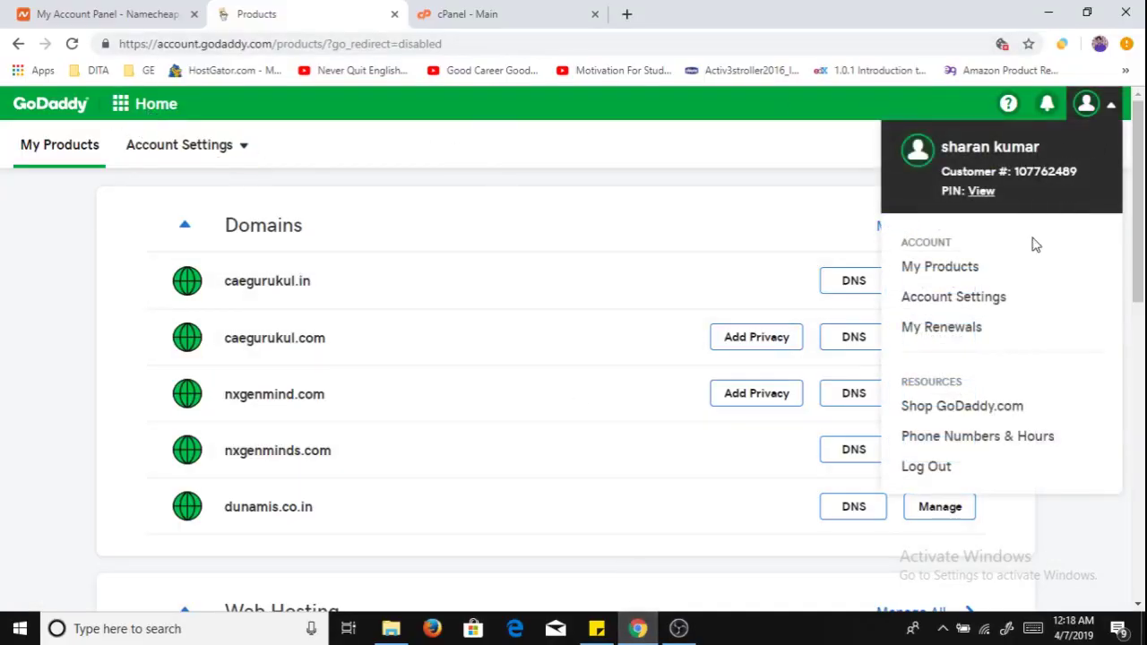
{"action": "left_click", "coordinate": [718, 146]}
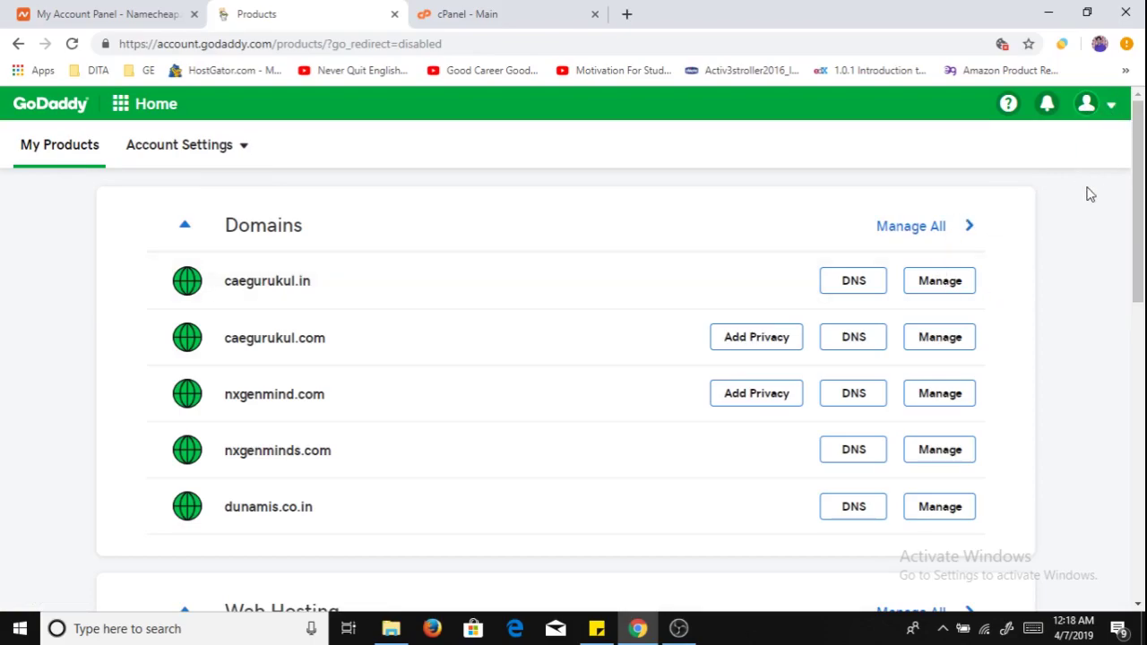
{"action": "scroll", "coordinate": [927, 246], "scroll_direction": "down", "scroll_amount": 1}
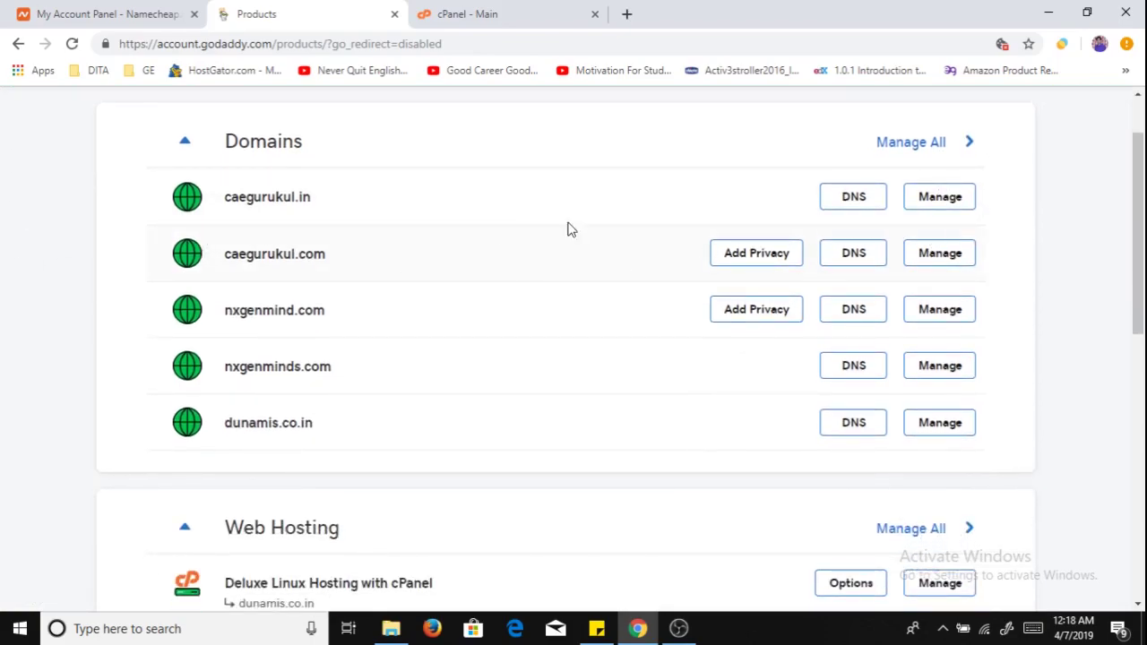
{"action": "scroll", "coordinate": [568, 228], "scroll_direction": "up", "scroll_amount": 1}
{"action": "scroll", "coordinate": [257, 268], "scroll_direction": "down", "scroll_amount": 1}
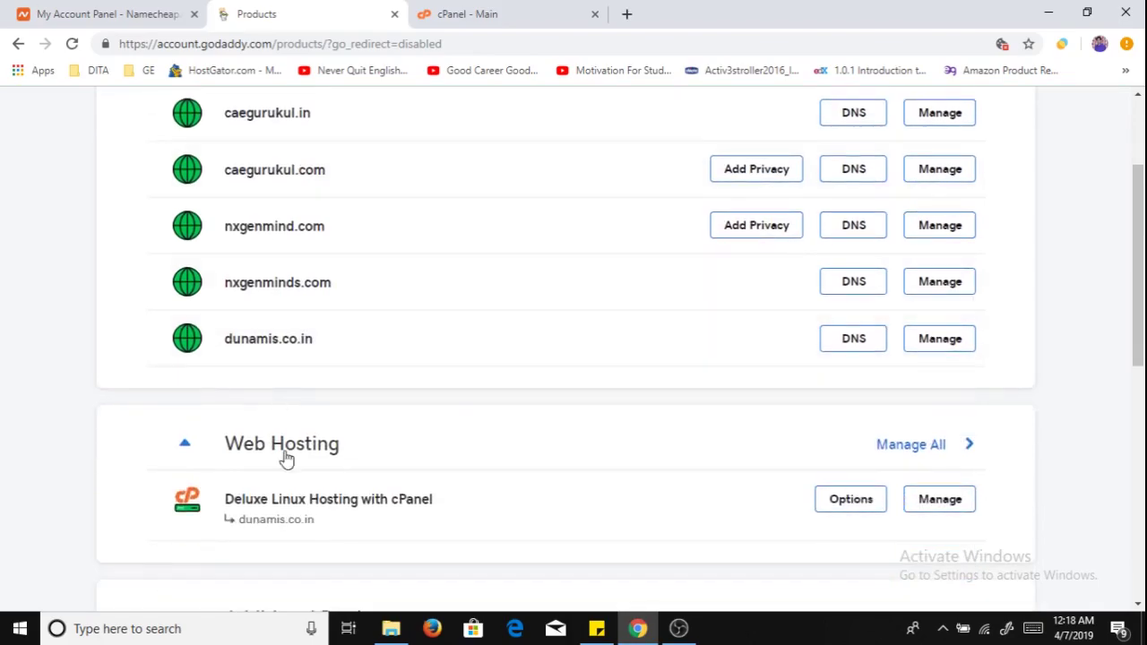
{"action": "scroll", "coordinate": [473, 387], "scroll_direction": "up", "scroll_amount": 1}
{"action": "scroll", "coordinate": [894, 319], "scroll_direction": "down", "scroll_amount": 4}
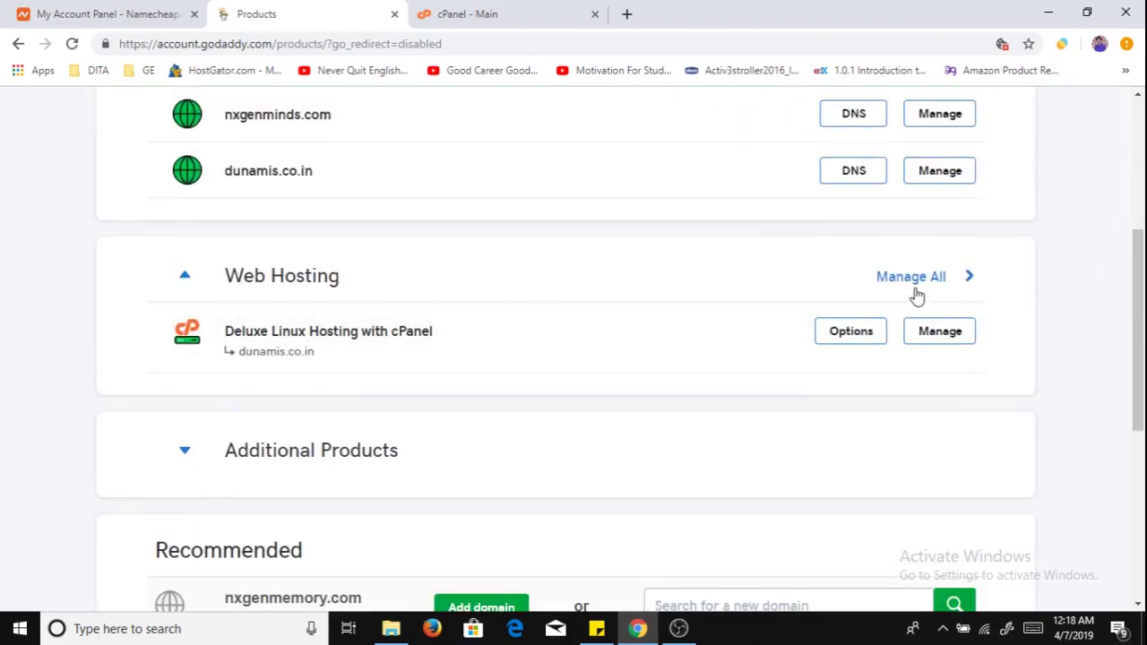
{"action": "left_click", "coordinate": [911, 297]}
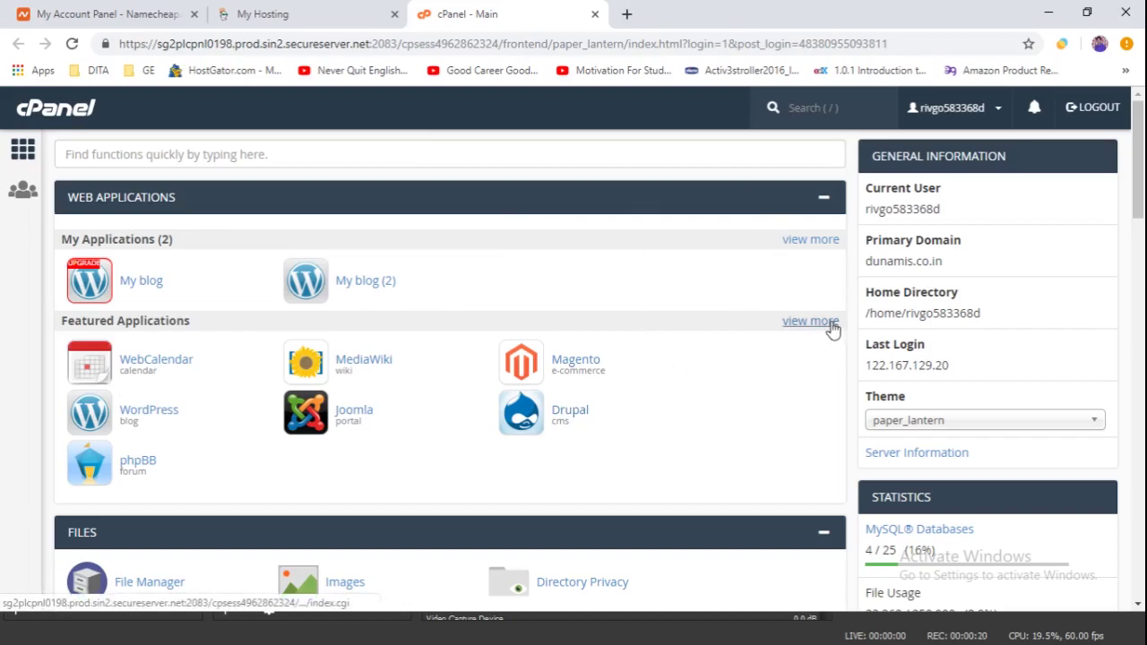
- Scroll down to cPanel's Domains section and open Addon Domains
{"action": "scroll", "coordinate": [762, 349], "scroll_direction": "down", "scroll_amount": 3}
{"action": "scroll", "coordinate": [333, 430], "scroll_direction": "up", "scroll_amount": 1}
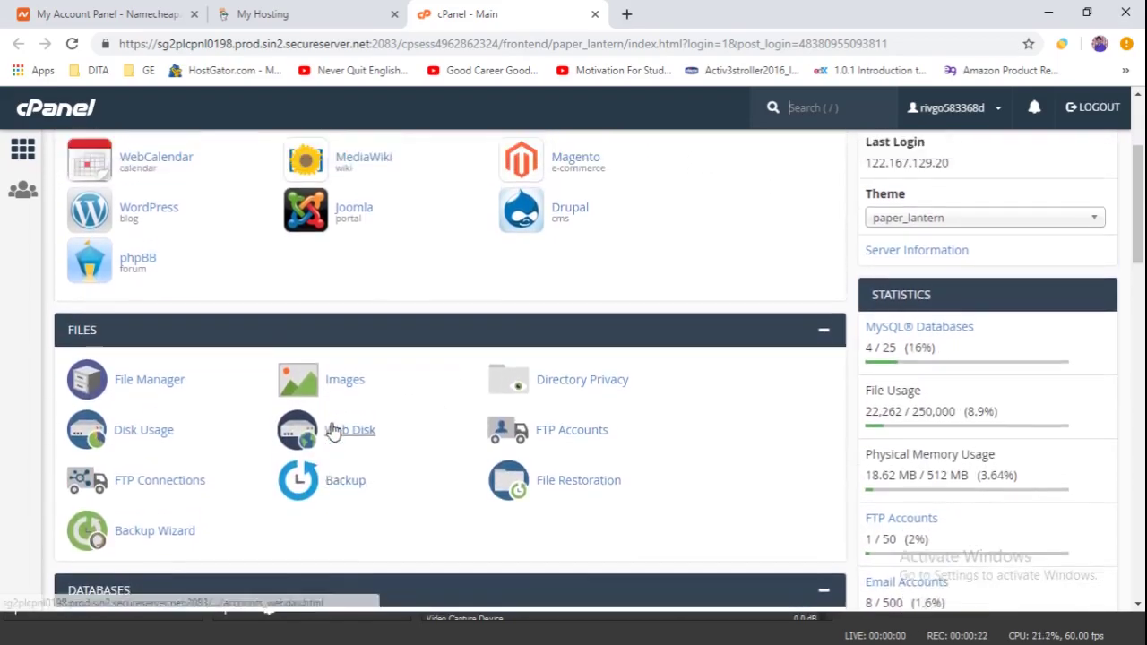
{"action": "scroll", "coordinate": [440, 436], "scroll_direction": "down", "scroll_amount": 1}
{"action": "scroll", "coordinate": [409, 460], "scroll_direction": "down", "scroll_amount": 1}
{"action": "scroll", "coordinate": [418, 445], "scroll_direction": "up", "scroll_amount": 3}
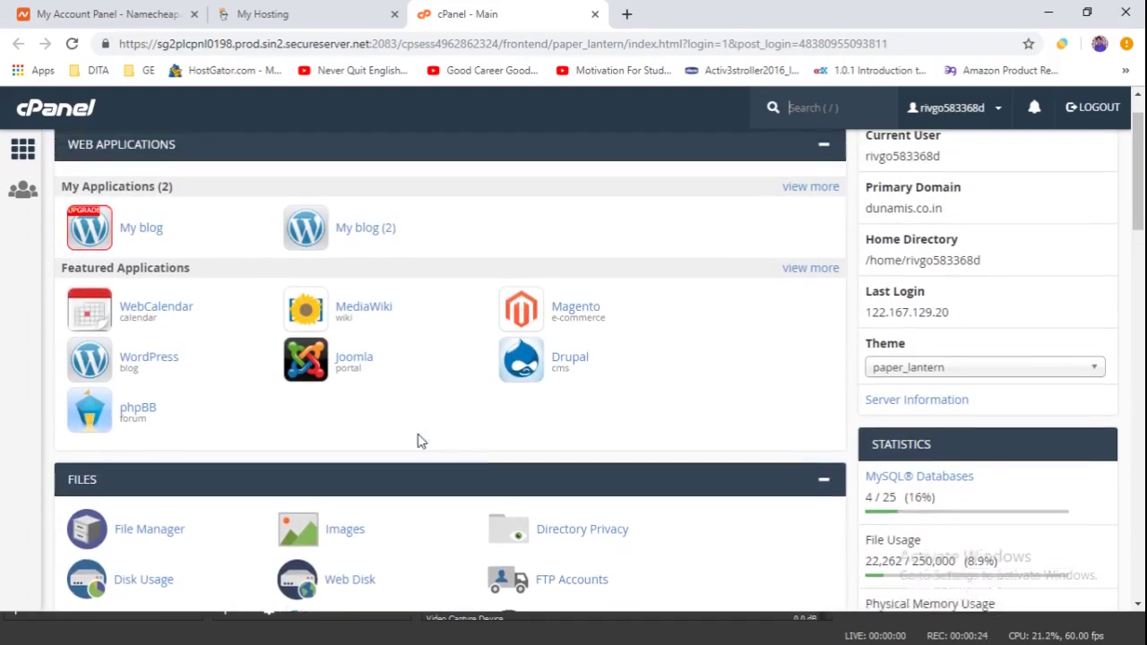
{"action": "scroll", "coordinate": [421, 437], "scroll_direction": "down", "scroll_amount": 4}
{"action": "scroll", "coordinate": [412, 448], "scroll_direction": "down", "scroll_amount": 2}
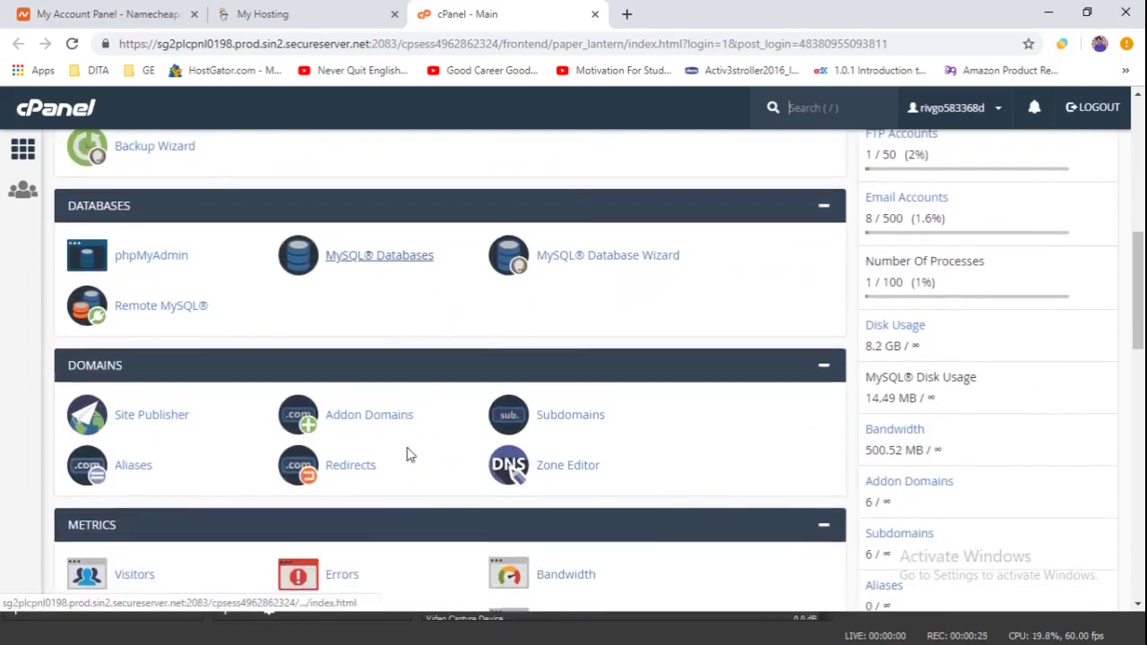
{"action": "left_click", "coordinate": [359, 429]}
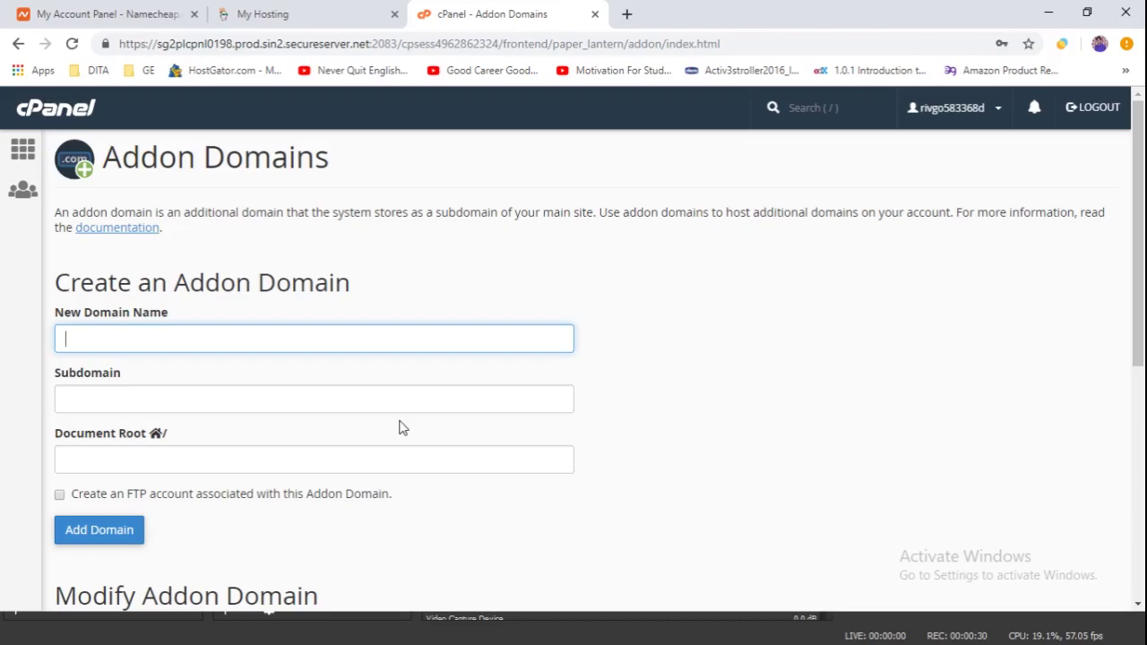
- Enter nanhestar.in as the new domain, using the nanhestar.com suggestion with .com changed to .in
{"action": "left_click", "coordinate": [83, 348]}
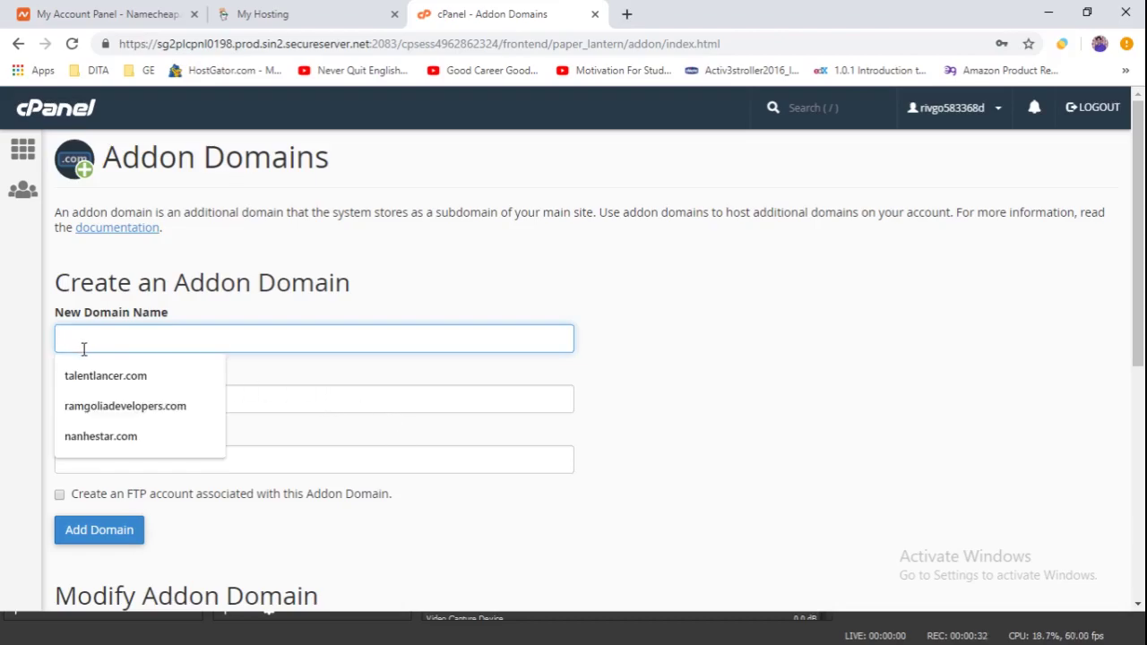
{"action": "left_click", "coordinate": [147, 436]}
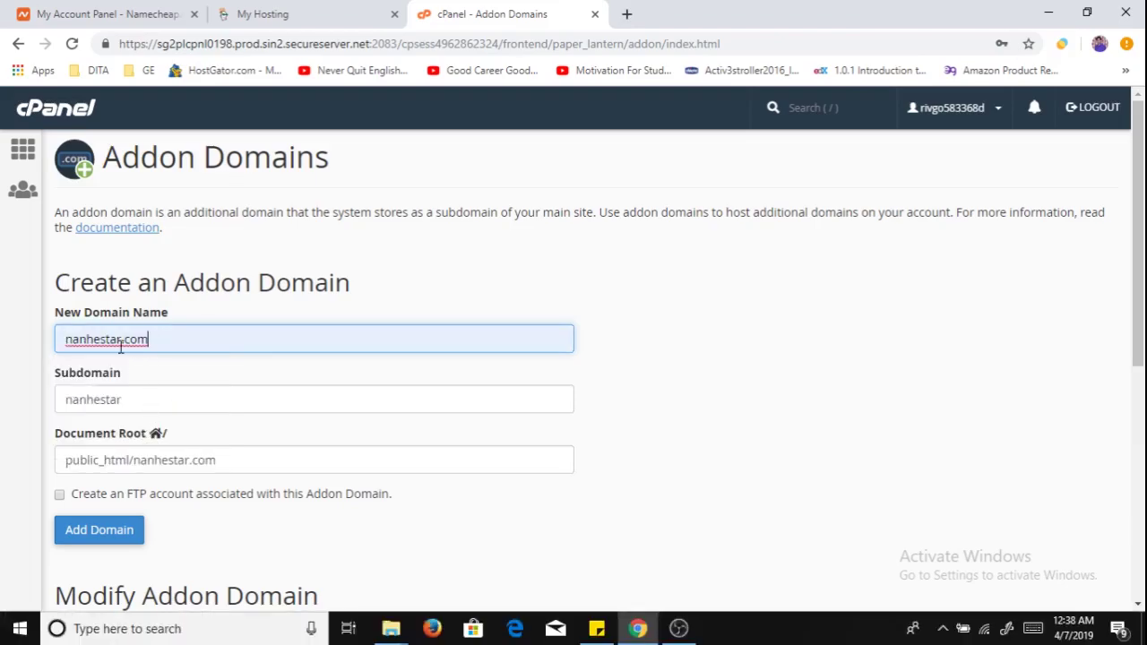
{"action": "left_click_drag", "start_coordinate": [123, 341], "coordinate": [168, 333]}
{"action": "left_click", "coordinate": [179, 337]}
{"action": "key", "text": "BackSpace"}
{"action": "key", "text": "BackSpace"}
{"action": "key", "text": "BackSpace"}
{"action": "type", "text": "in"}
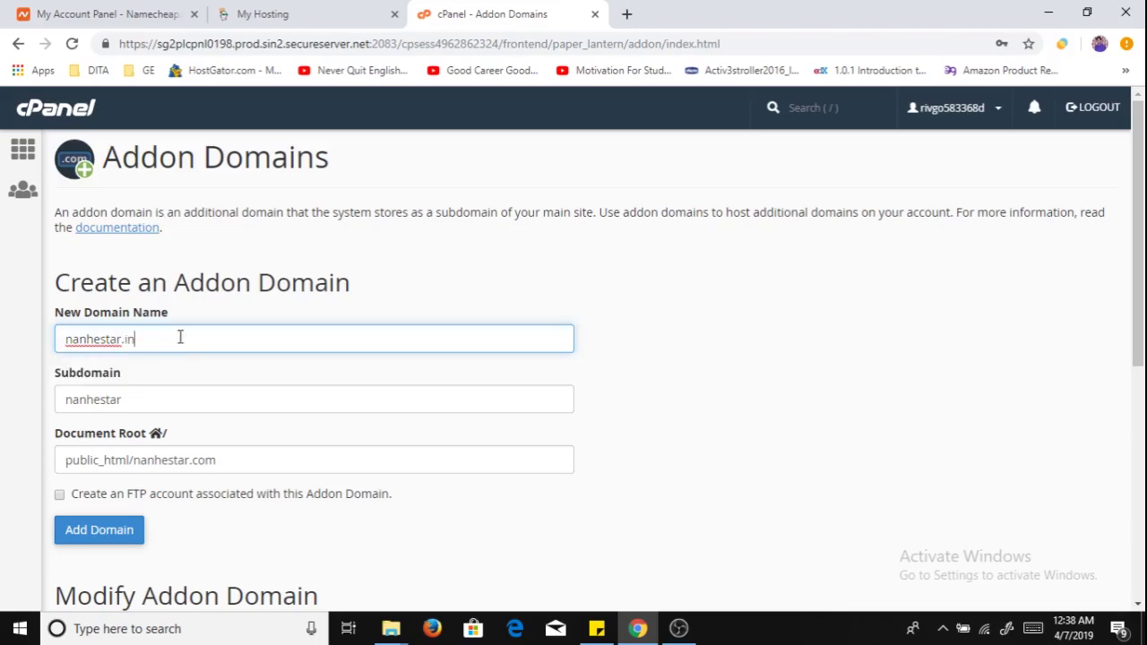
- Fill subdomain nanhestar and select the public_html/nanhestar.in document root
{"action": "left_click", "coordinate": [149, 405]}
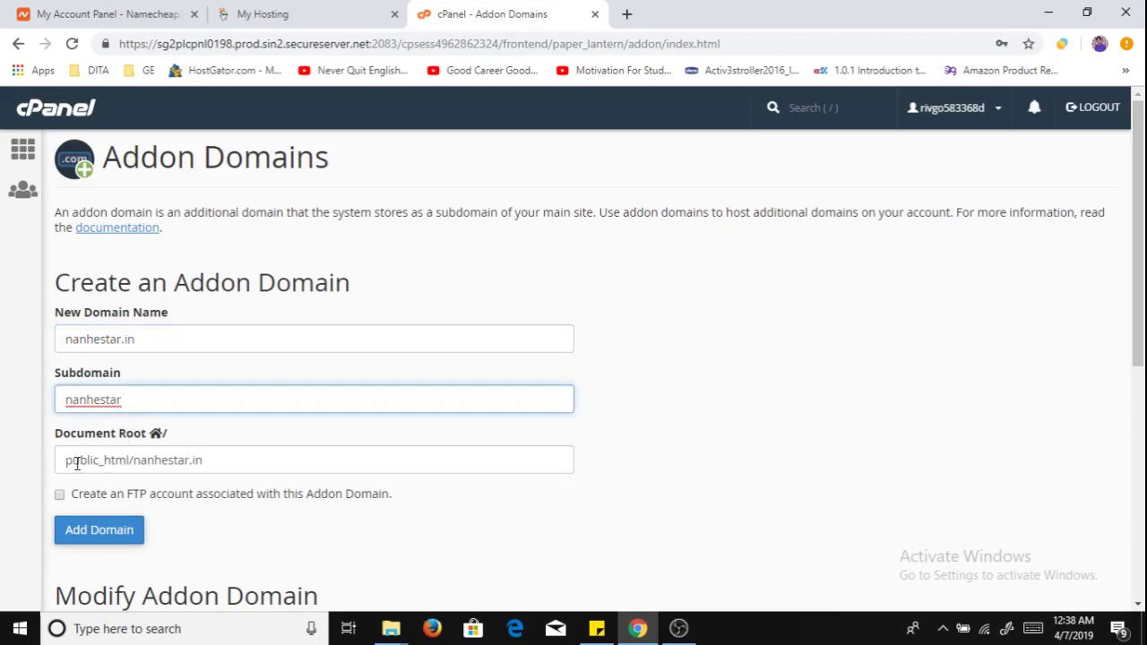
{"action": "left_click_drag", "start_coordinate": [76, 461], "coordinate": [203, 457]}
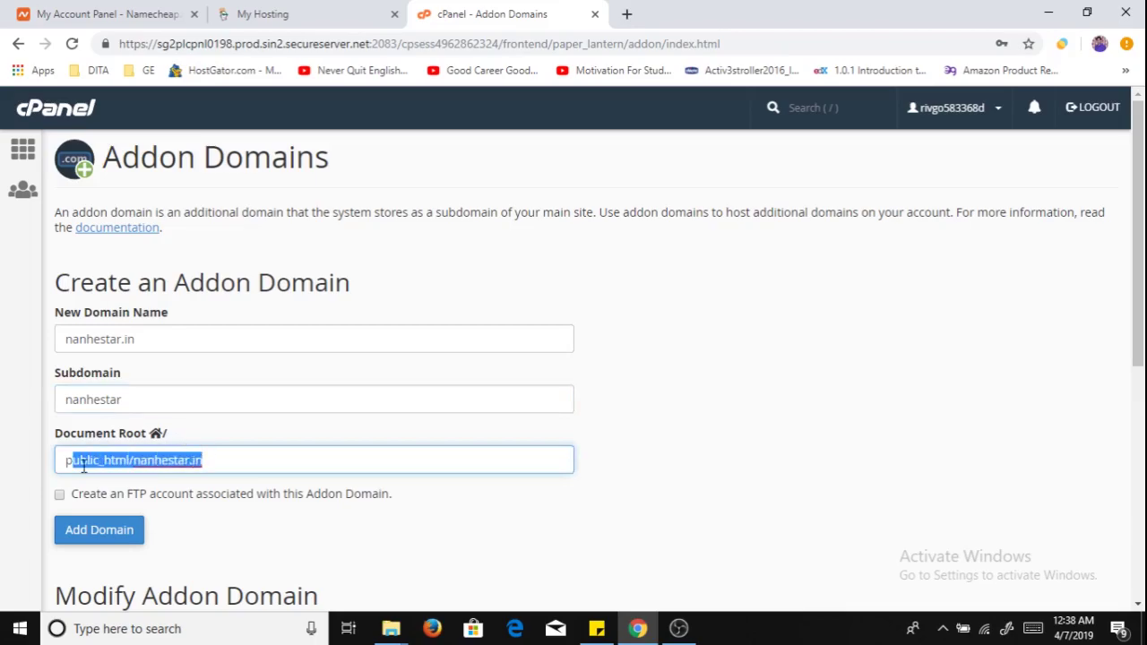
{"action": "left_click", "coordinate": [226, 459]}
{"action": "left_click_drag", "start_coordinate": [232, 459], "coordinate": [46, 490]}
- Highlight the nanhestar.com and nanhestars.com rows in the Modify Addon Domain table, then return to the top
{"action": "scroll", "coordinate": [230, 510], "scroll_direction": "down", "scroll_amount": 3}
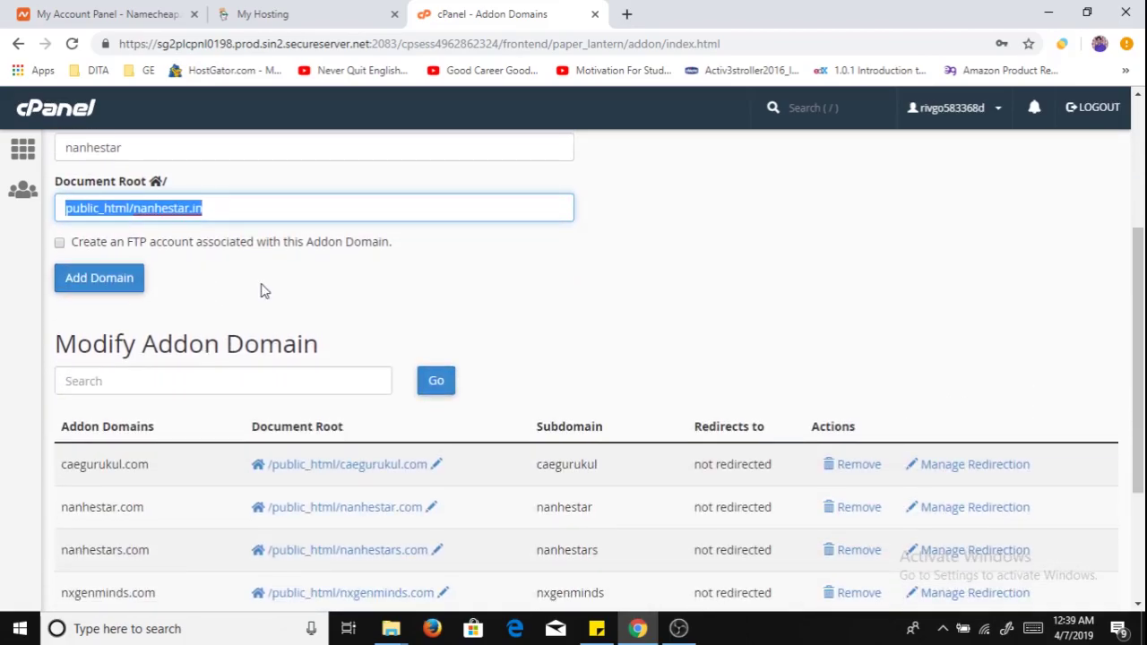
{"action": "scroll", "coordinate": [179, 358], "scroll_direction": "up", "scroll_amount": 1}
{"action": "scroll", "coordinate": [218, 487], "scroll_direction": "down", "scroll_amount": 3}
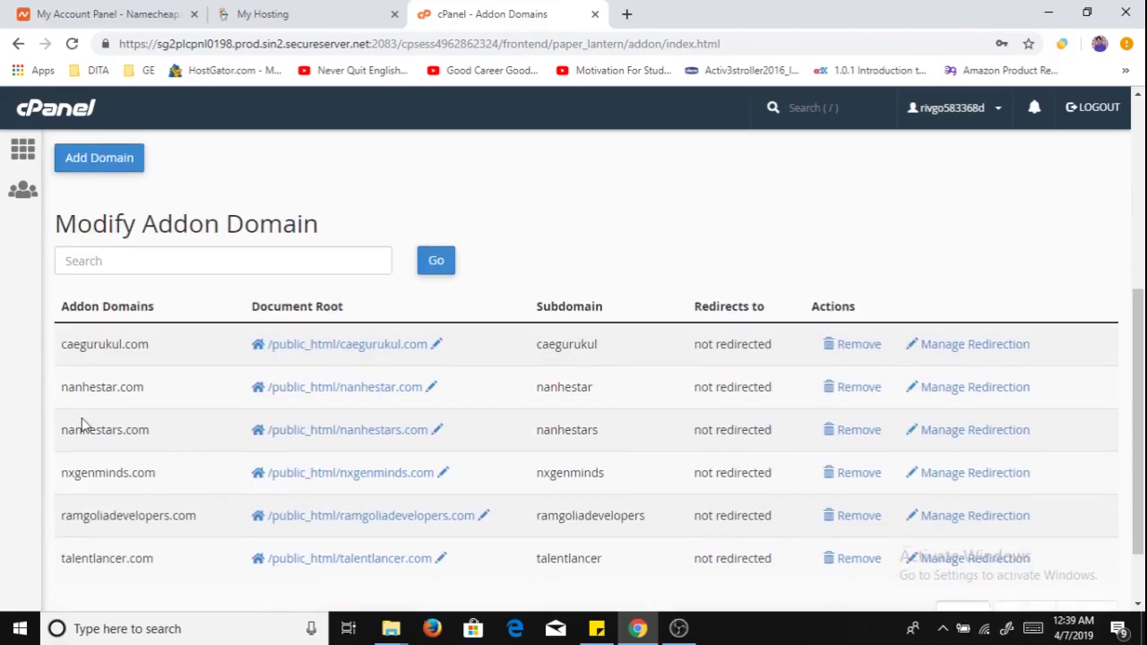
{"action": "left_click_drag", "start_coordinate": [74, 389], "coordinate": [893, 387]}
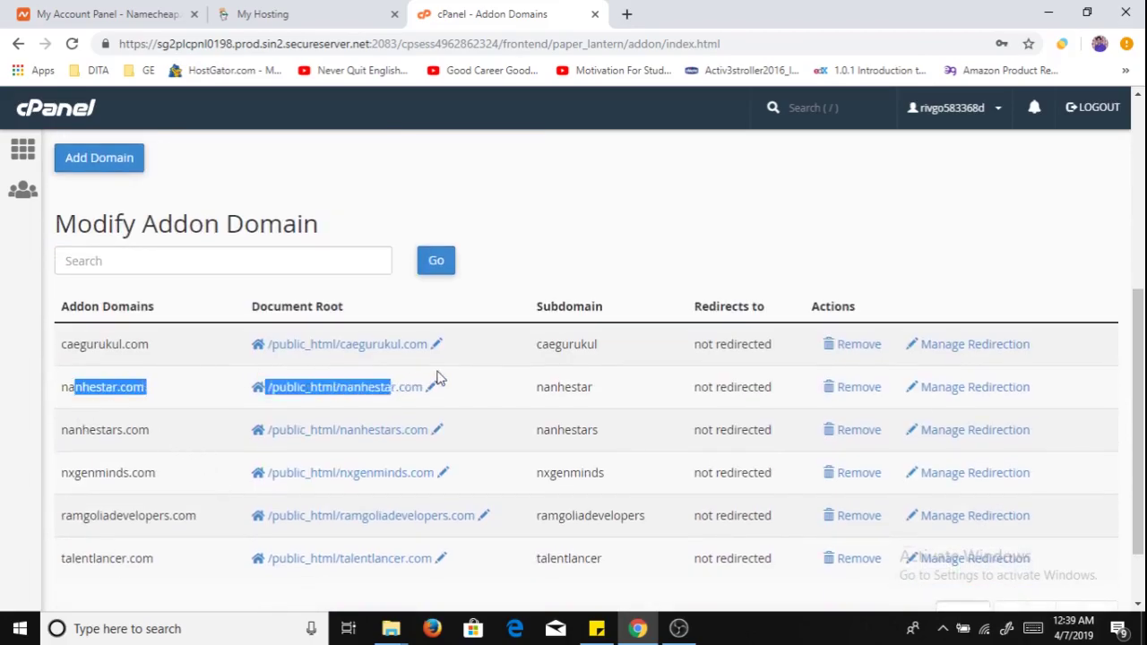
{"action": "left_click_drag", "start_coordinate": [68, 430], "coordinate": [995, 442]}
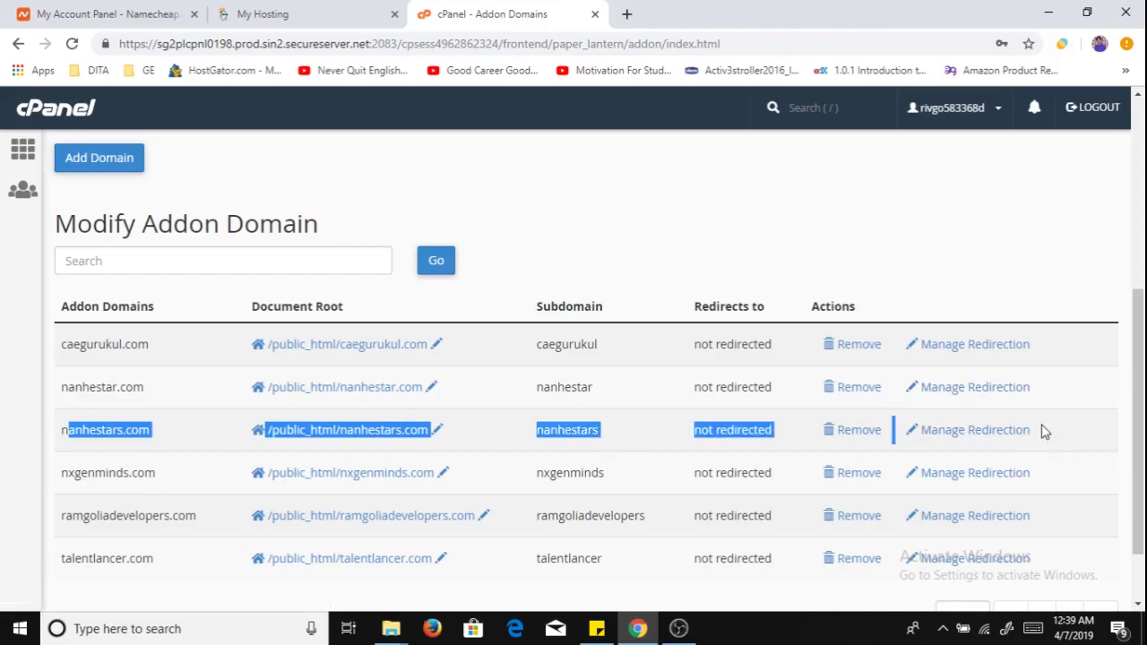
{"action": "scroll", "coordinate": [1042, 432], "scroll_direction": "up", "scroll_amount": 1}
{"action": "scroll", "coordinate": [985, 408], "scroll_direction": "down", "scroll_amount": 1}
{"action": "scroll", "coordinate": [305, 439], "scroll_direction": "up", "scroll_amount": 2}
{"action": "scroll", "coordinate": [325, 427], "scroll_direction": "up", "scroll_amount": 3}
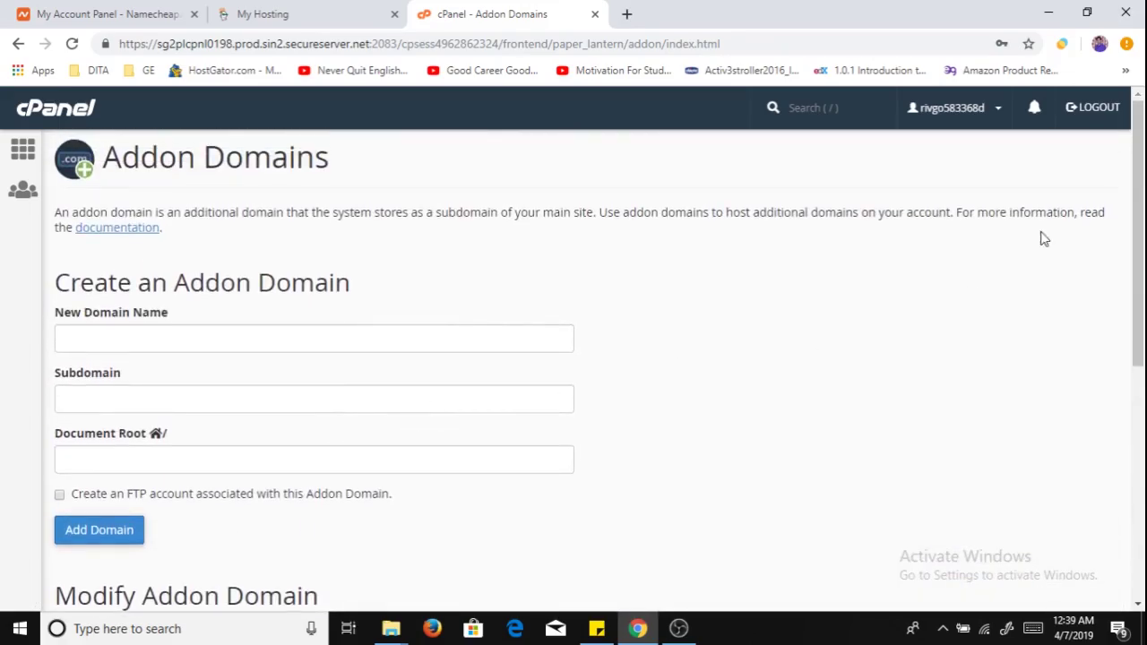
- Go to My Products from the account menu and open Manage All for Domains
{"action": "left_click", "coordinate": [356, 9]}
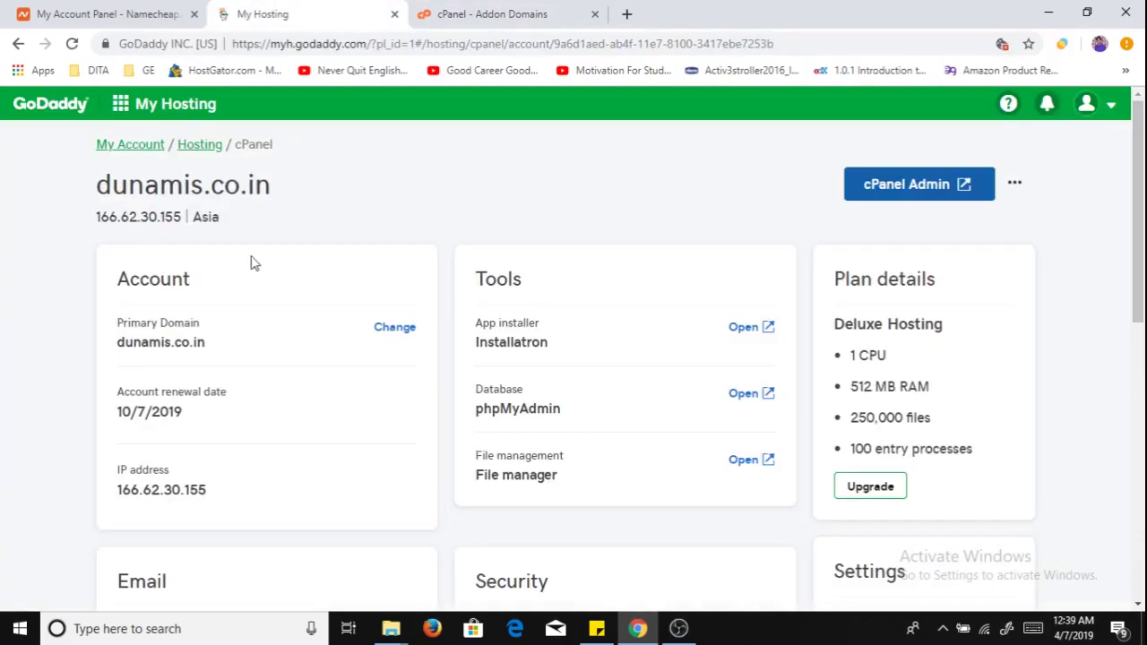
{"action": "left_click", "coordinate": [1115, 107]}
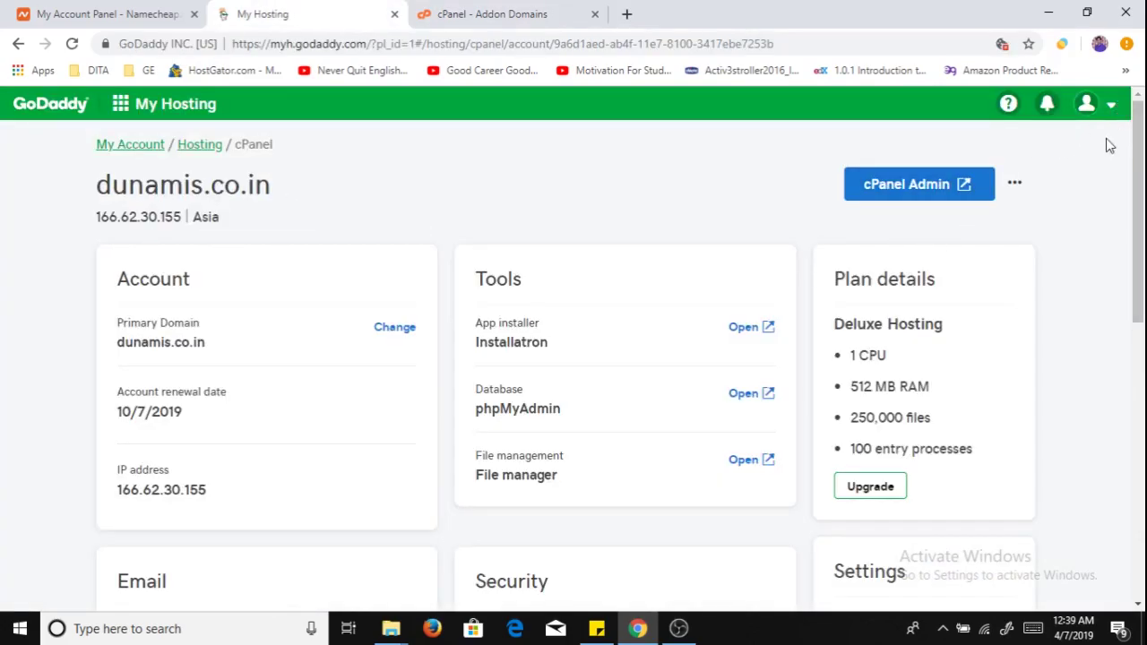
{"action": "left_click", "coordinate": [960, 276]}
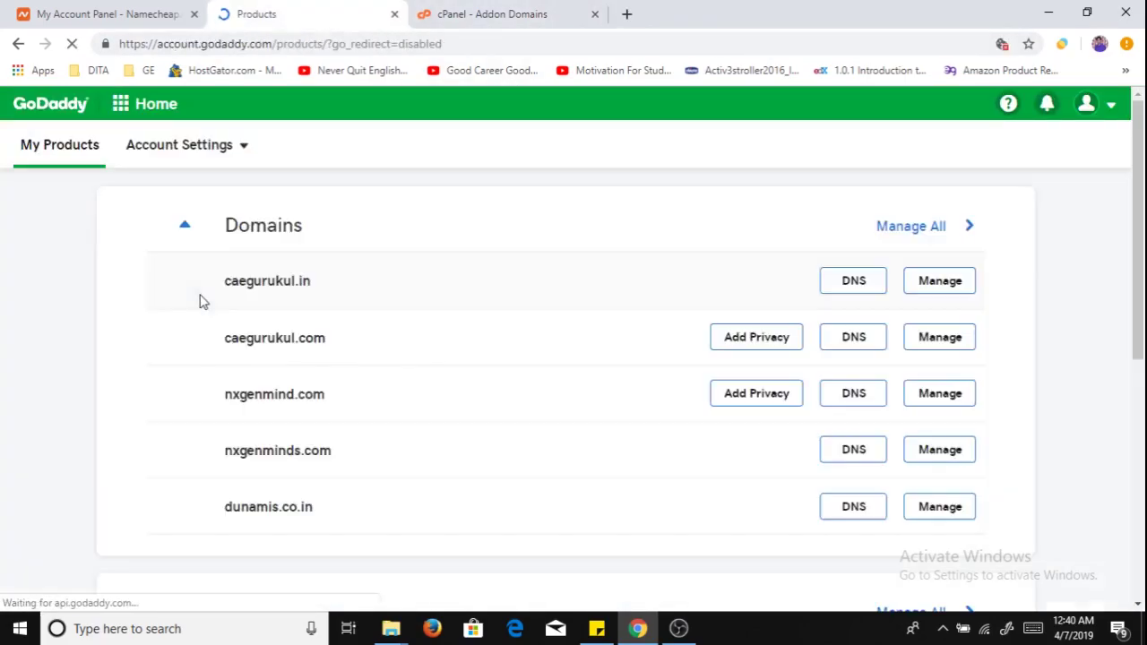
{"action": "scroll", "coordinate": [730, 256], "scroll_direction": "down", "scroll_amount": 2}
{"action": "scroll", "coordinate": [760, 305], "scroll_direction": "up", "scroll_amount": 2}
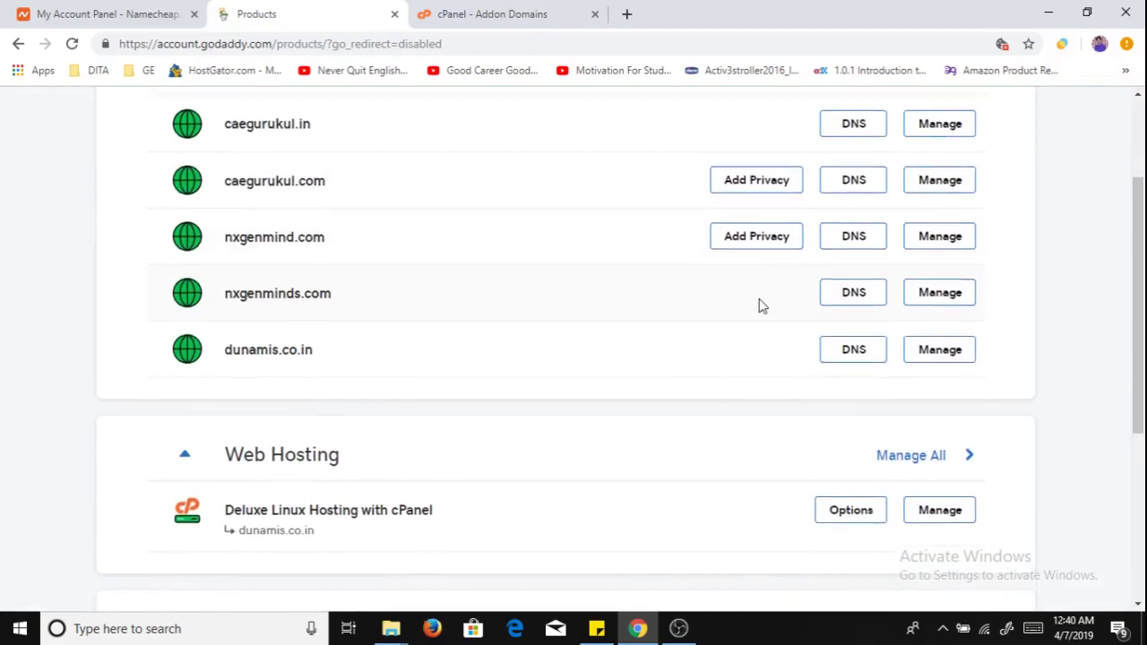
{"action": "left_click", "coordinate": [916, 230]}
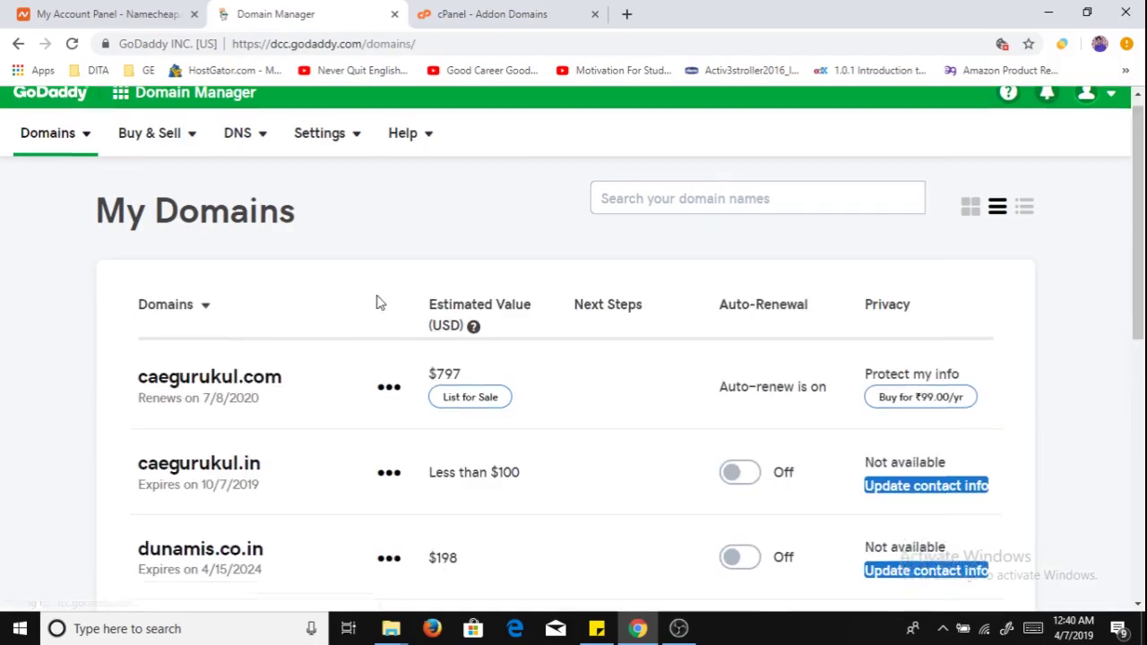
- Find nanhestar.com in the domain list and choose Manage DNS from its ••• menu
{"action": "scroll", "coordinate": [379, 302], "scroll_direction": "down", "scroll_amount": 3}
{"action": "scroll", "coordinate": [365, 273], "scroll_direction": "up", "scroll_amount": 3}
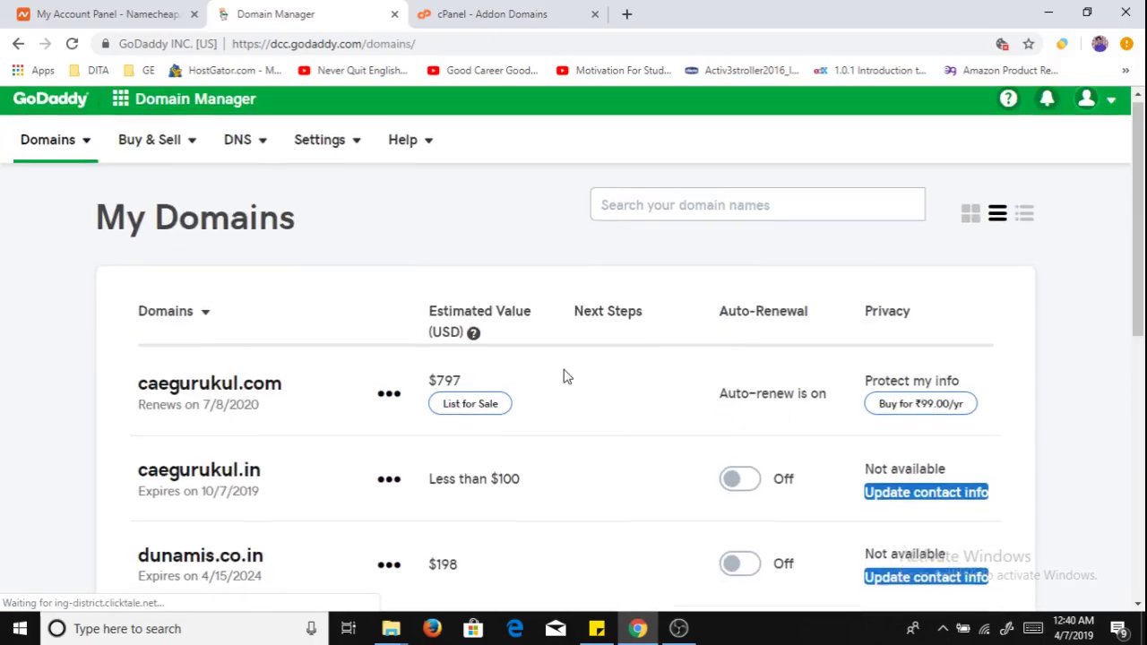
{"action": "scroll", "coordinate": [563, 374], "scroll_direction": "down", "scroll_amount": 3}
{"action": "scroll", "coordinate": [564, 367], "scroll_direction": "down", "scroll_amount": 3}
{"action": "scroll", "coordinate": [386, 294], "scroll_direction": "up", "scroll_amount": 1}
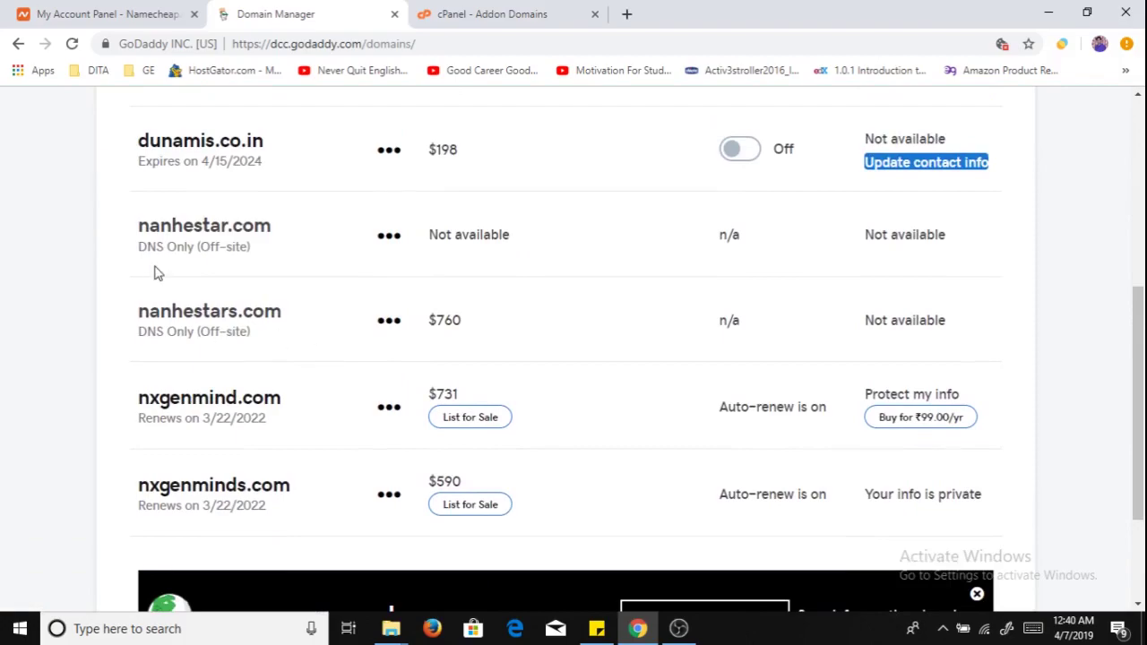
{"action": "left_click_drag", "start_coordinate": [138, 226], "coordinate": [268, 226]}
{"action": "left_click_drag", "start_coordinate": [202, 311], "coordinate": [310, 314]}
{"action": "mouse_move", "coordinate": [159, 226]}
{"action": "left_mouse_down"}
{"action": "mouse_move", "coordinate": [149, 226]}
{"action": "mouse_move", "coordinate": [292, 281]}
{"action": "left_mouse_up"}
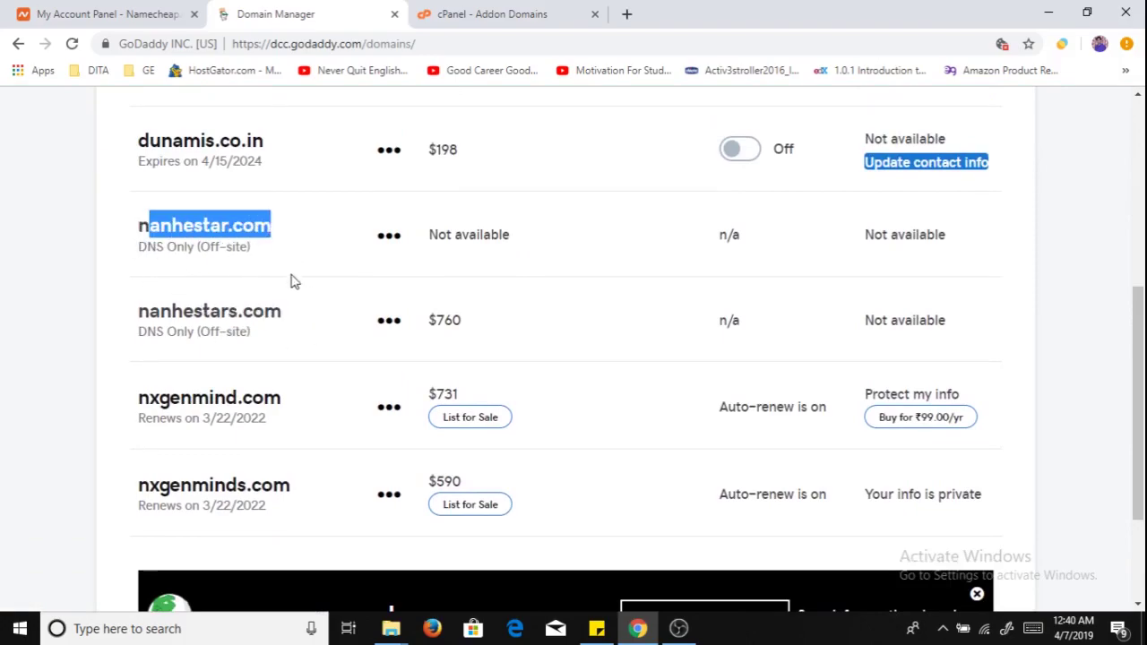
{"action": "left_click", "coordinate": [396, 324]}
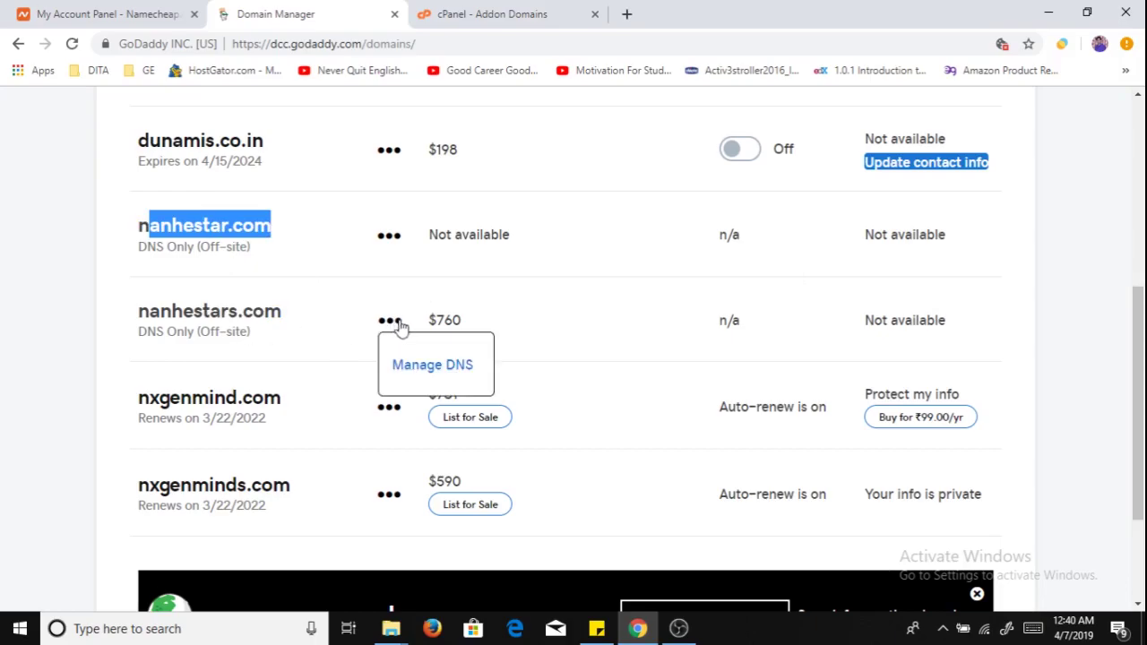
{"action": "left_click", "coordinate": [389, 237]}
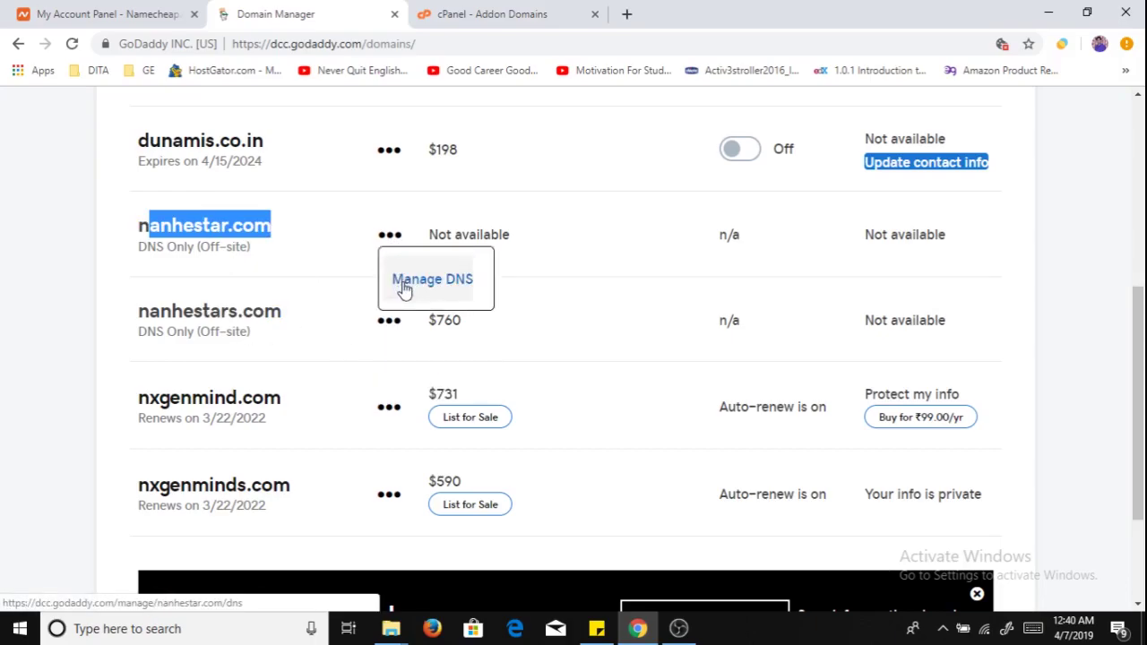
{"action": "left_click", "coordinate": [403, 287]}
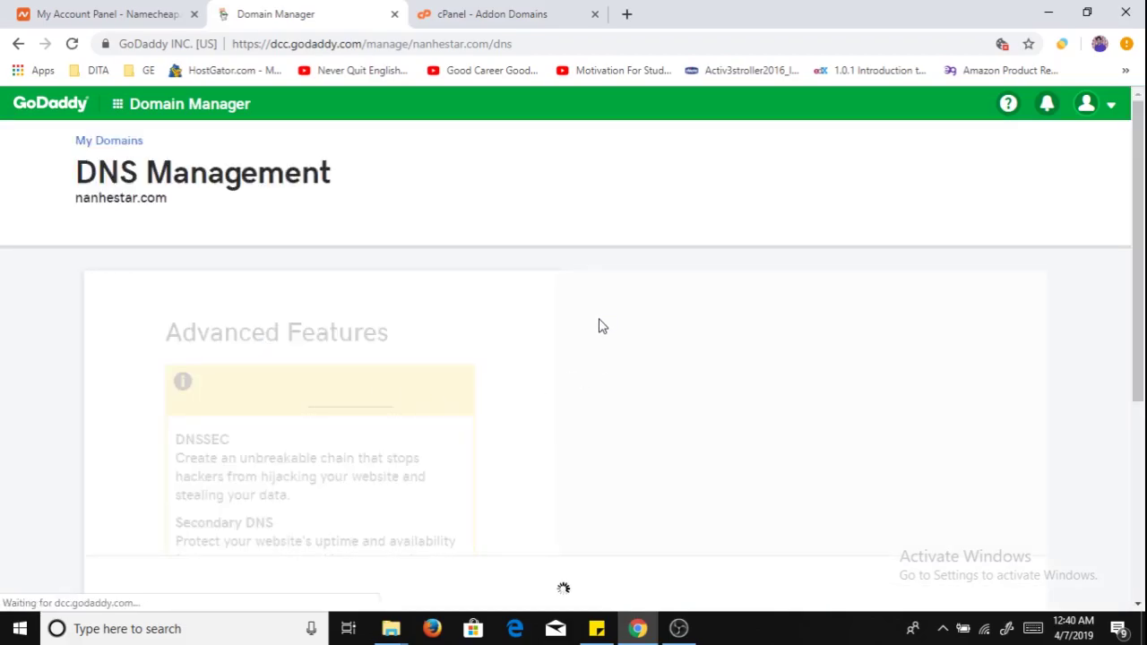
- Inspect the DNS records and highlight the root A record IP 166.62.30.155
{"action": "scroll", "coordinate": [600, 326], "scroll_direction": "down", "scroll_amount": 1}
{"action": "scroll", "coordinate": [600, 326], "scroll_direction": "down", "scroll_amount": 1}
{"action": "scroll", "coordinate": [601, 326], "scroll_direction": "down", "scroll_amount": 1}
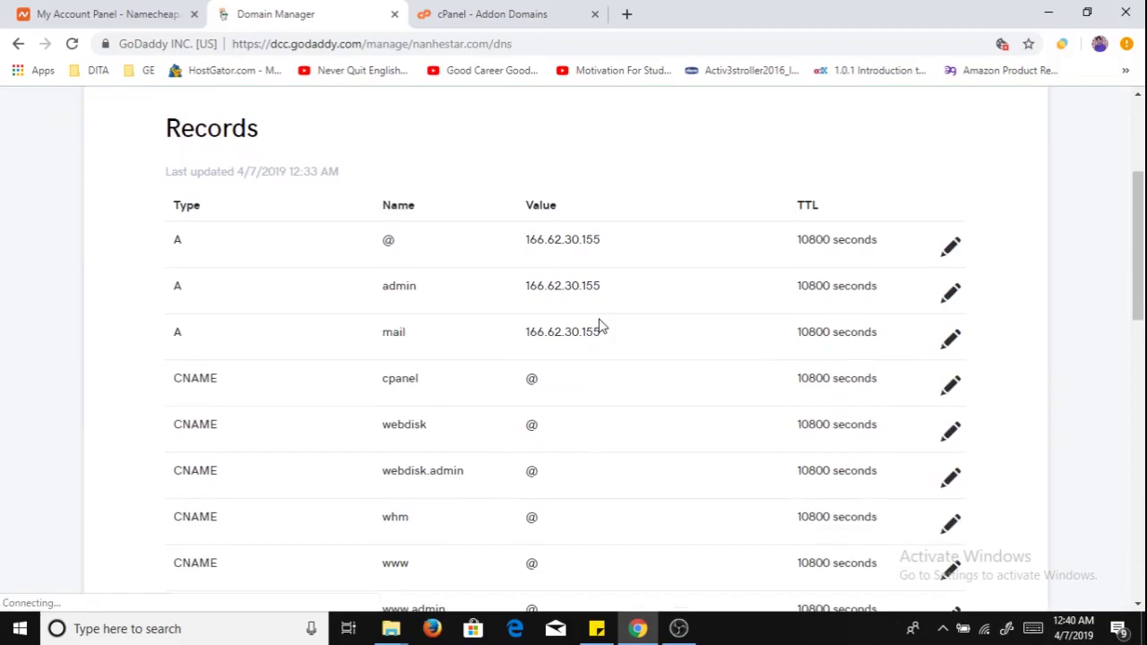
{"action": "scroll", "coordinate": [322, 256], "scroll_direction": "up", "scroll_amount": 3}
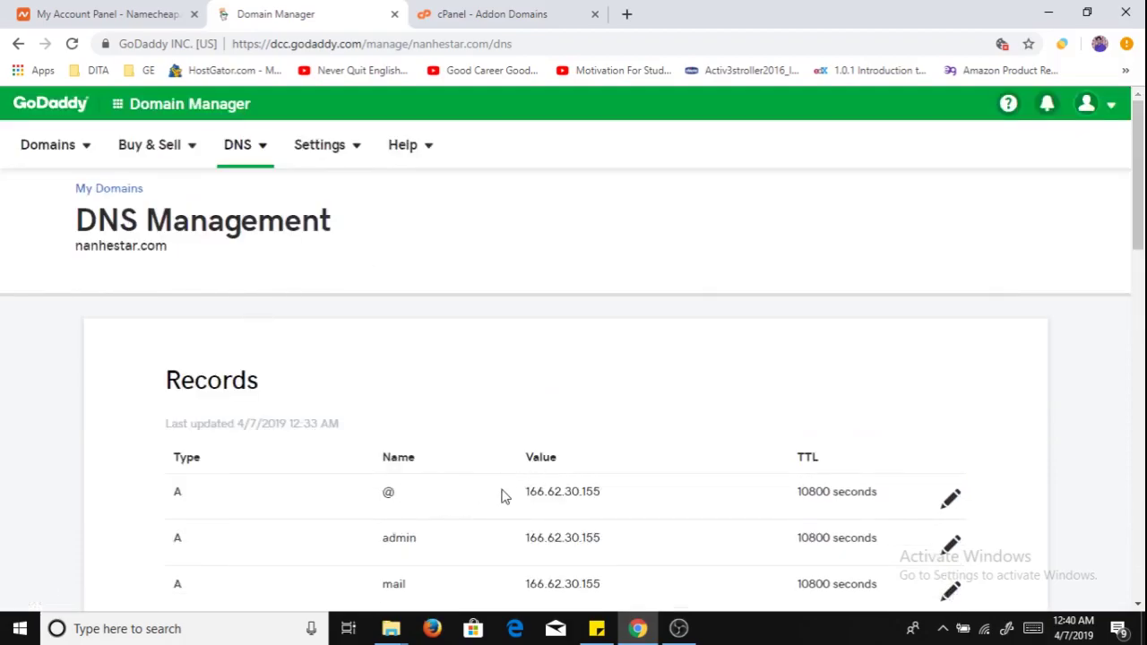
{"action": "mouse_move", "coordinate": [504, 494]}
{"action": "left_mouse_down"}
{"action": "mouse_move", "coordinate": [622, 497]}
{"action": "mouse_move", "coordinate": [607, 491]}
{"action": "left_mouse_up"}
{"action": "scroll", "coordinate": [605, 421], "scroll_direction": "down", "scroll_amount": 2}
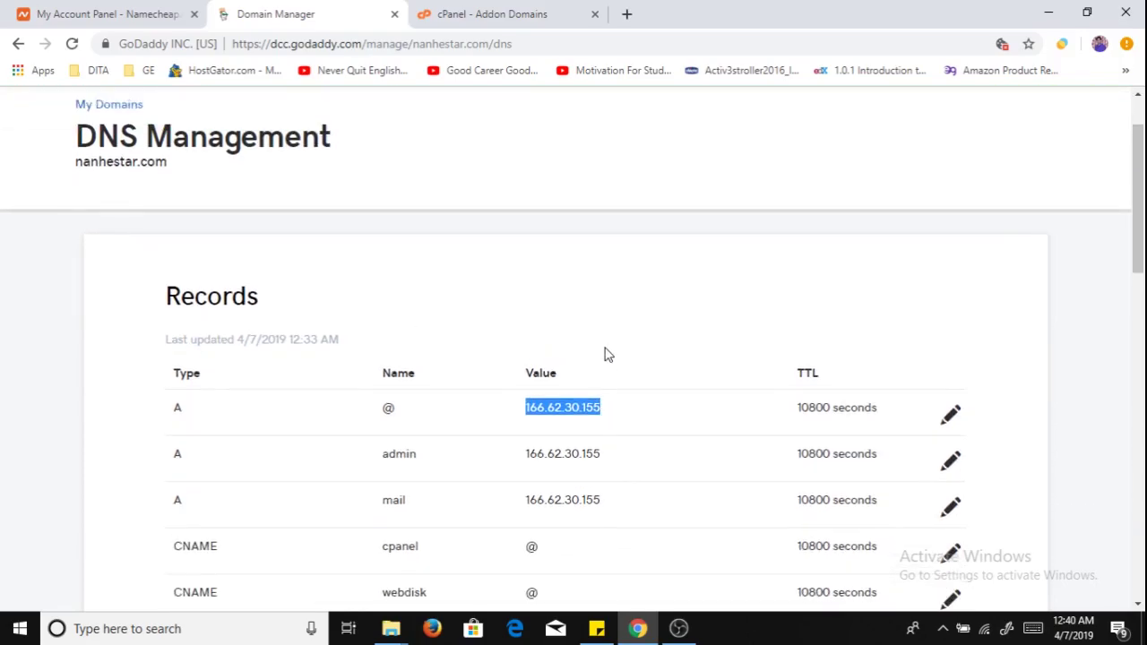
{"action": "scroll", "coordinate": [600, 395], "scroll_direction": "down", "scroll_amount": 1}
{"action": "left_click", "coordinate": [635, 247]}
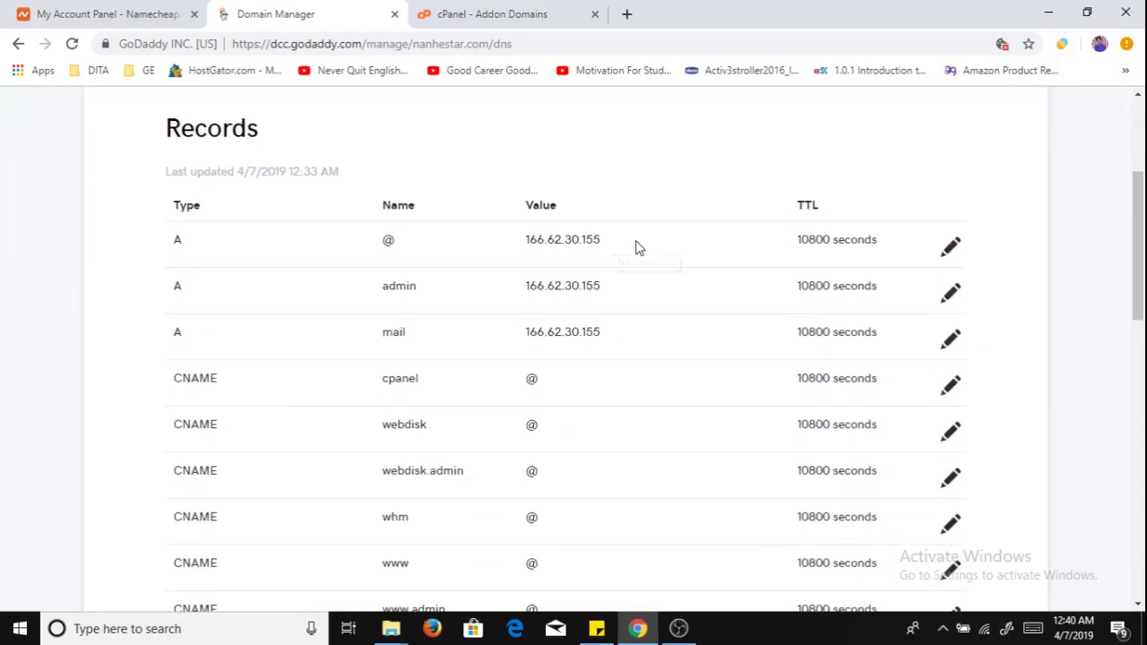
{"action": "left_click_drag", "start_coordinate": [597, 244], "coordinate": [522, 251]}
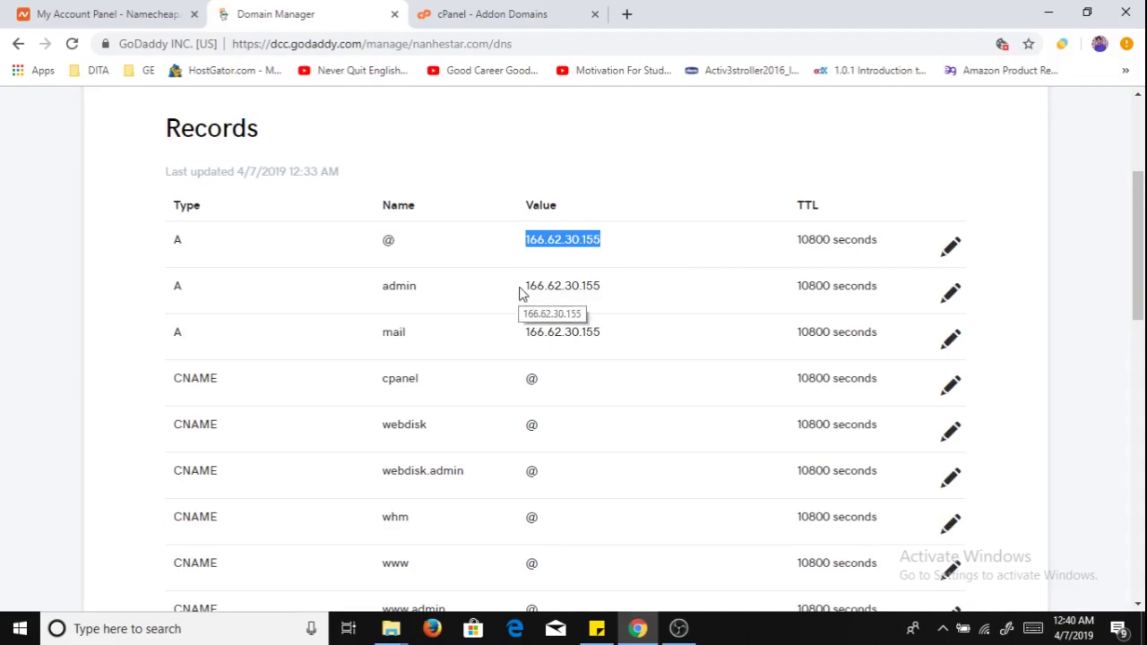
- Scroll to the NS rows and select the ns71.domaincontrol.com nameserver
{"action": "scroll", "coordinate": [518, 292], "scroll_direction": "down", "scroll_amount": 1}
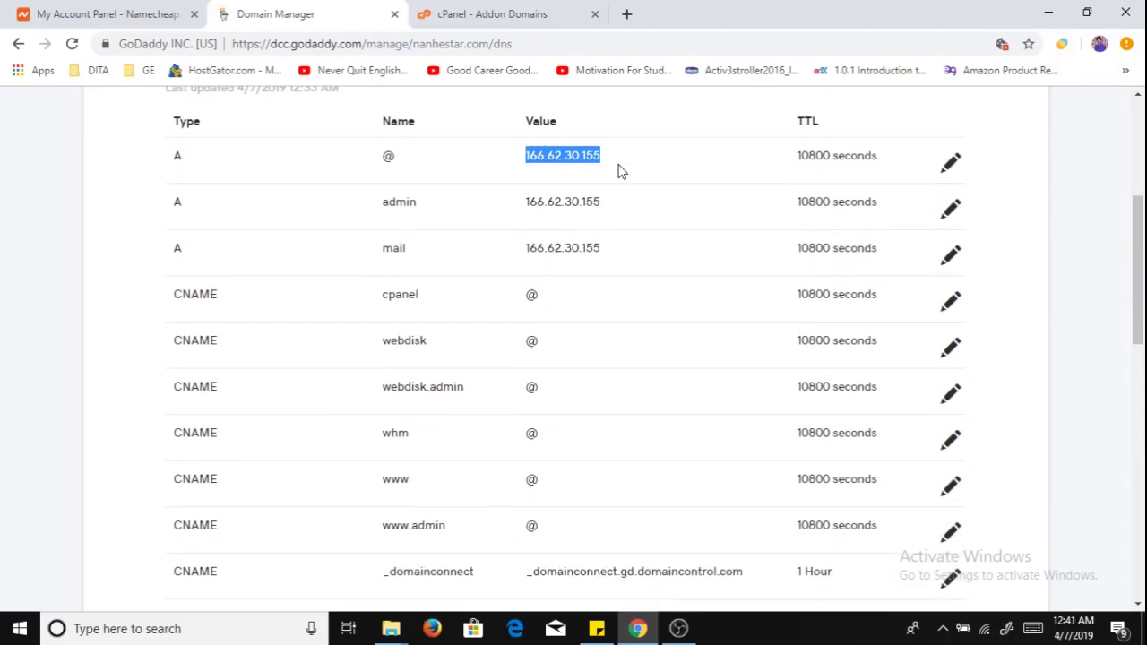
{"action": "scroll", "coordinate": [488, 358], "scroll_direction": "down", "scroll_amount": 3}
{"action": "scroll", "coordinate": [470, 412], "scroll_direction": "down", "scroll_amount": 3}
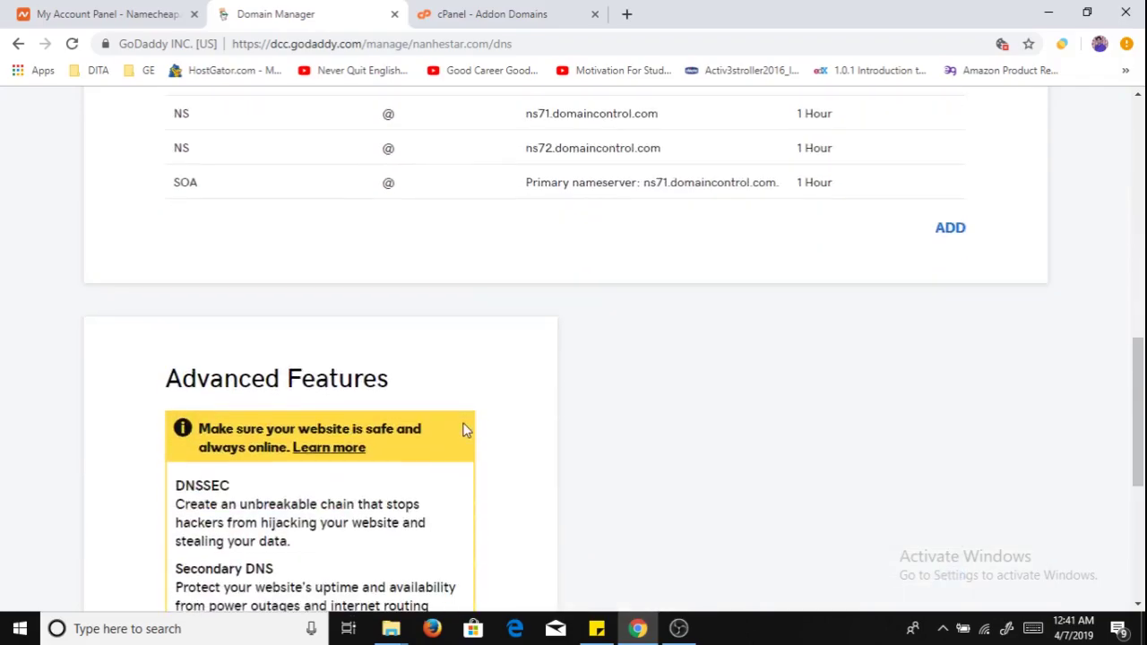
{"action": "scroll", "coordinate": [608, 239], "scroll_direction": "up", "scroll_amount": 1}
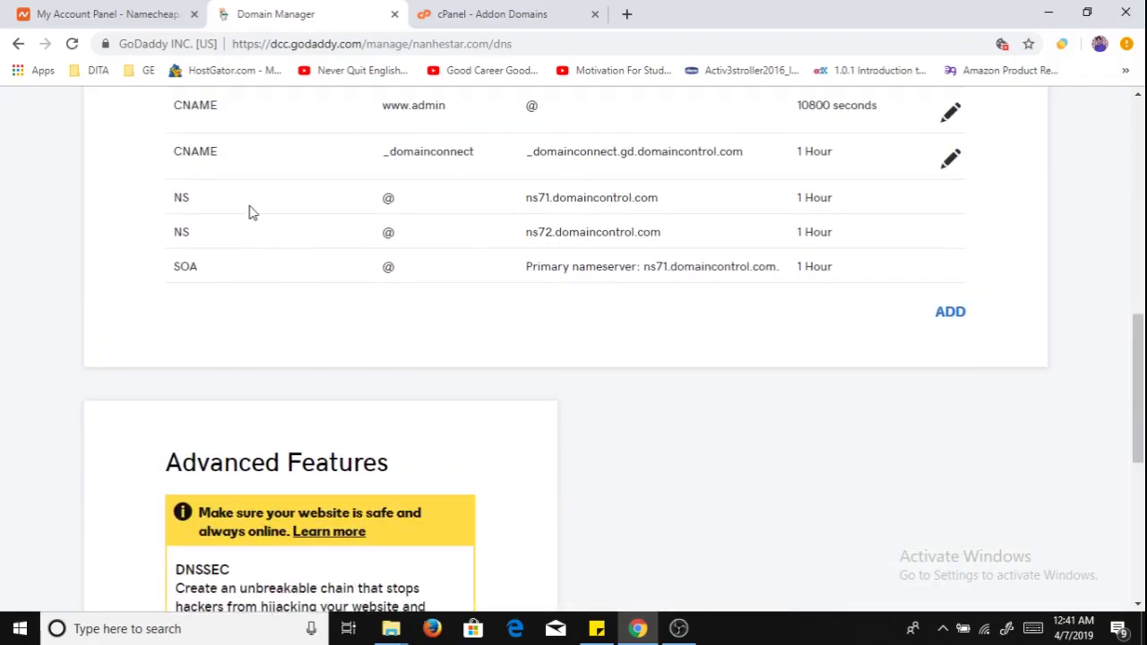
{"action": "mouse_move", "coordinate": [250, 212]}
{"action": "left_mouse_down"}
{"action": "mouse_move", "coordinate": [463, 200]}
{"action": "mouse_move", "coordinate": [533, 203]}
{"action": "mouse_move", "coordinate": [583, 230]}
{"action": "mouse_move", "coordinate": [690, 234]}
{"action": "mouse_move", "coordinate": [526, 217]}
{"action": "left_mouse_up"}
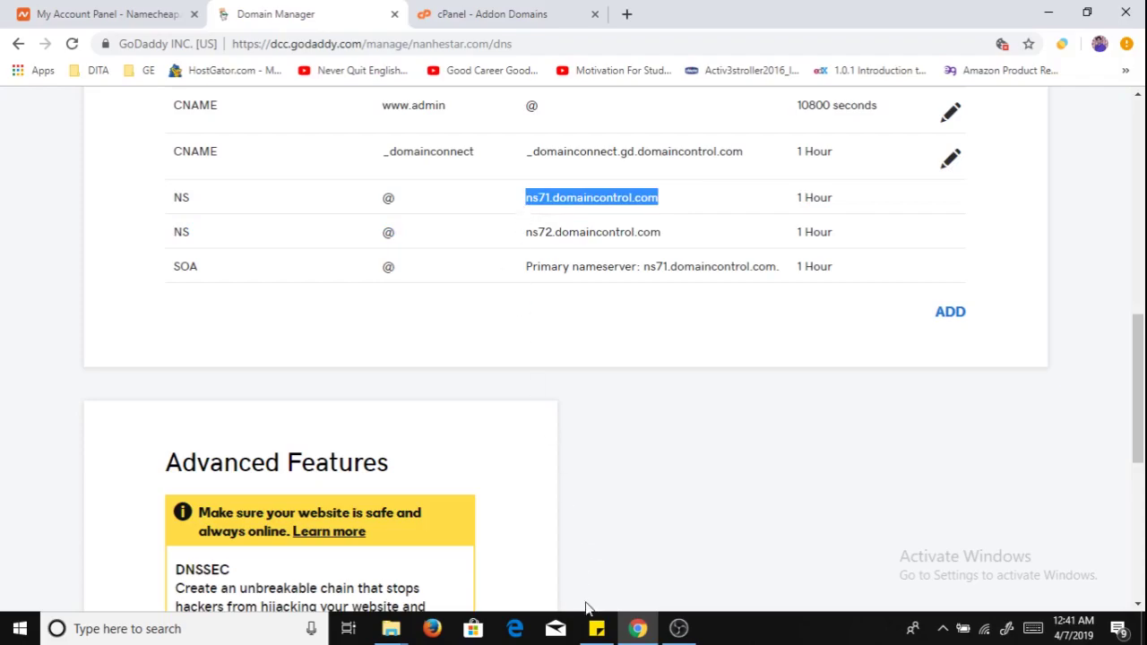
- Launch Notepad and paste ns71.domaincontrol.com into a blank note
{"action": "left_click", "coordinate": [278, 630]}
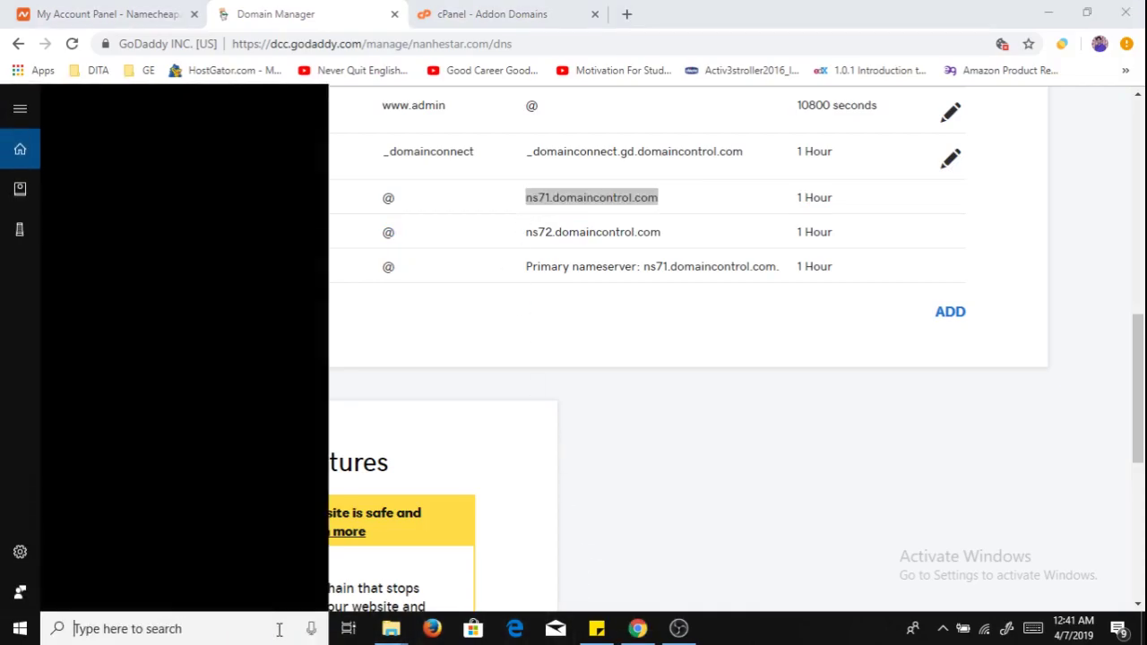
{"action": "type", "text": "no"}
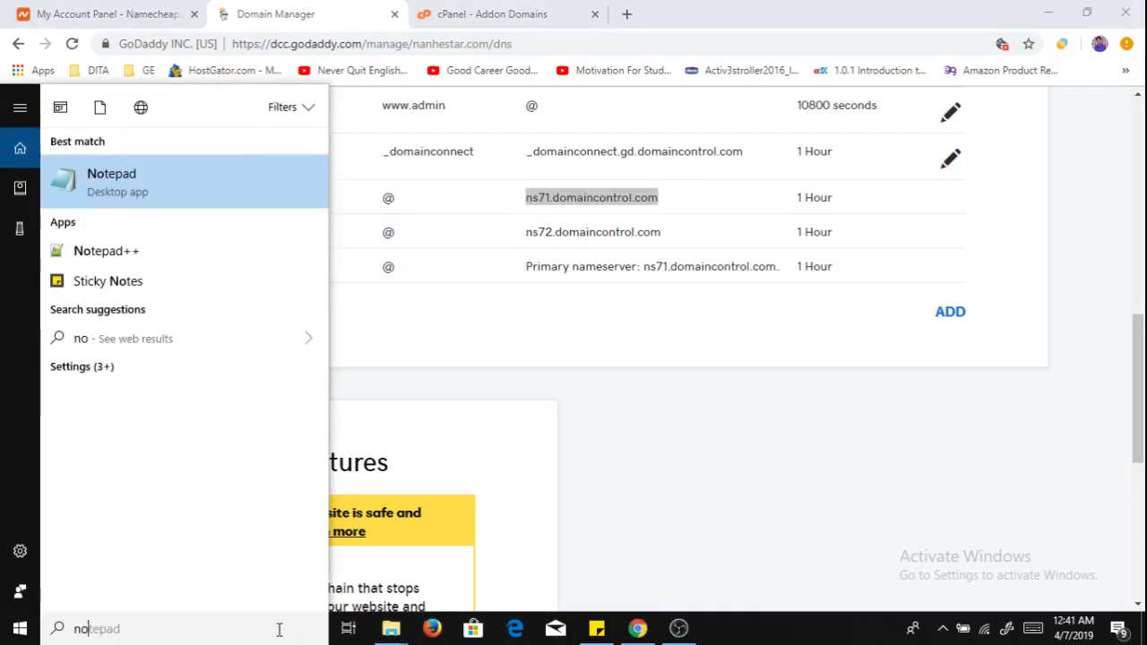
{"action": "left_click", "coordinate": [204, 190]}
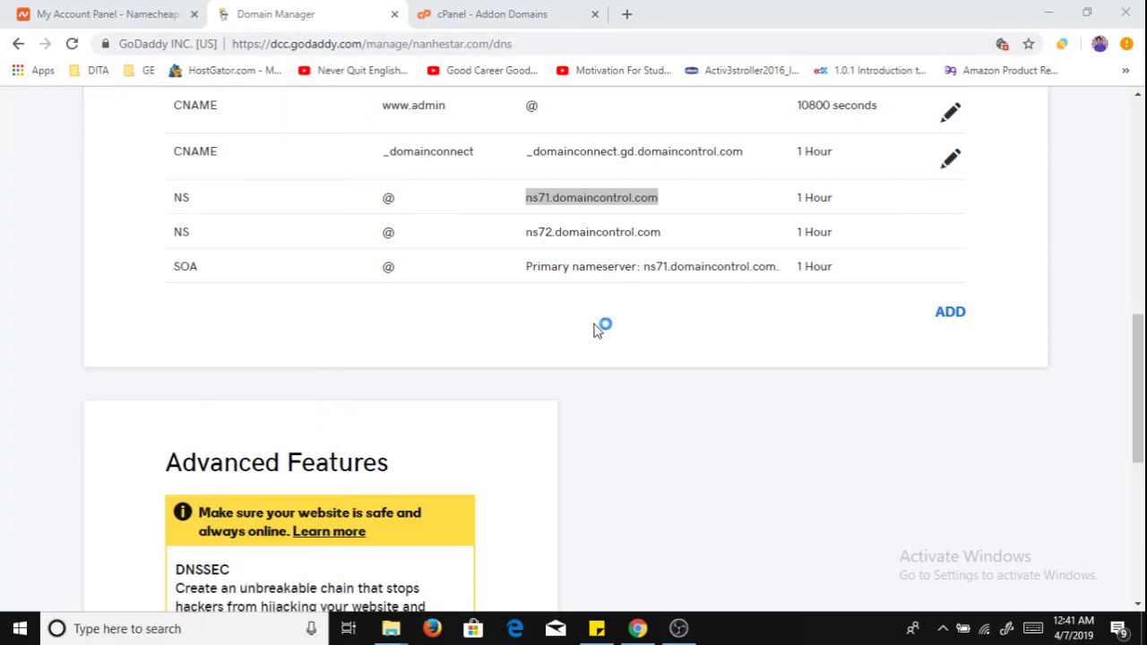
{"action": "type", "text": "ns71.domaincontrol.com"}
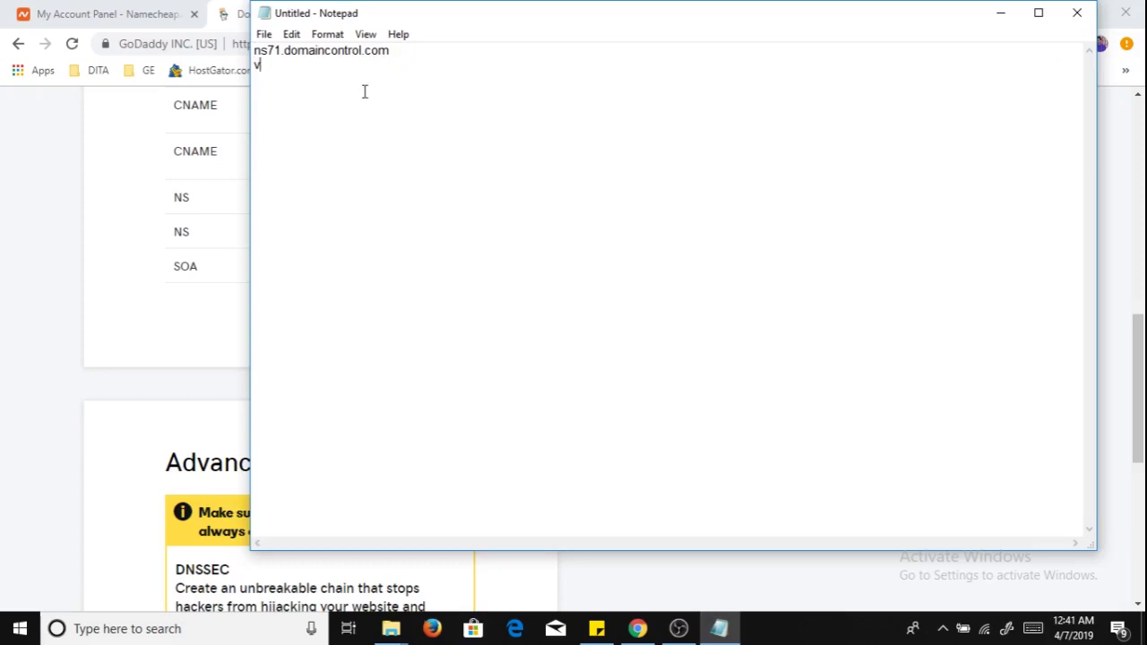
- Add ns72.domaincontrol.com on a second line by editing a pasted copy, then return to Chrome
{"action": "type", "text": "ns71.domaincontrol.com"}
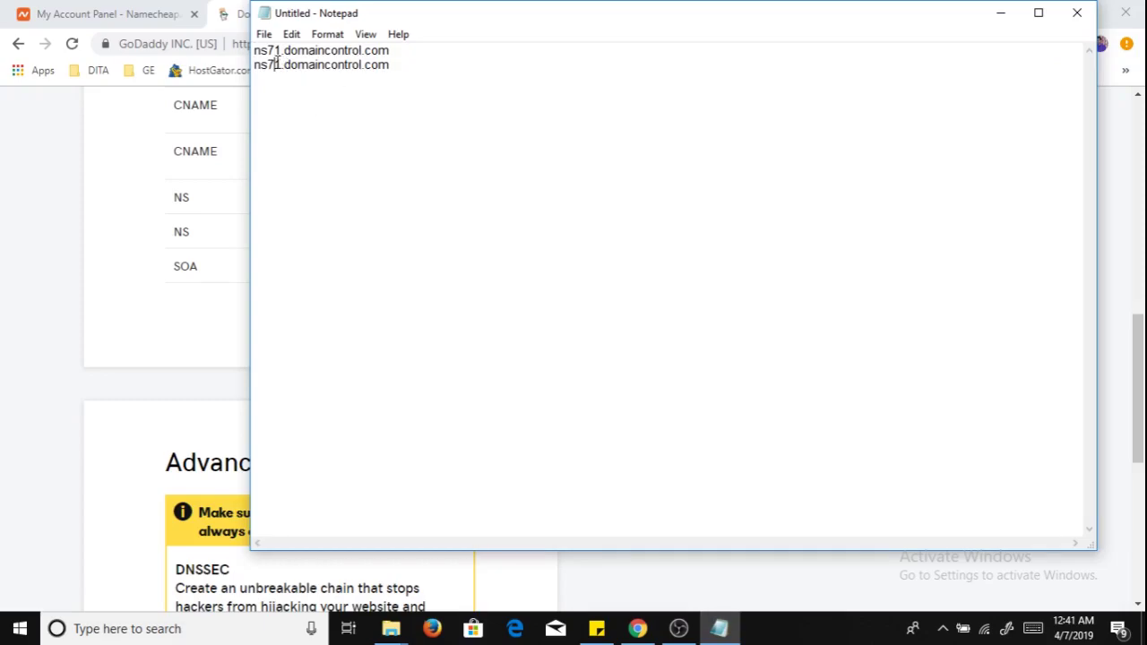
{"action": "key", "text": "BackSpace"}
{"action": "type", "text": "2"}
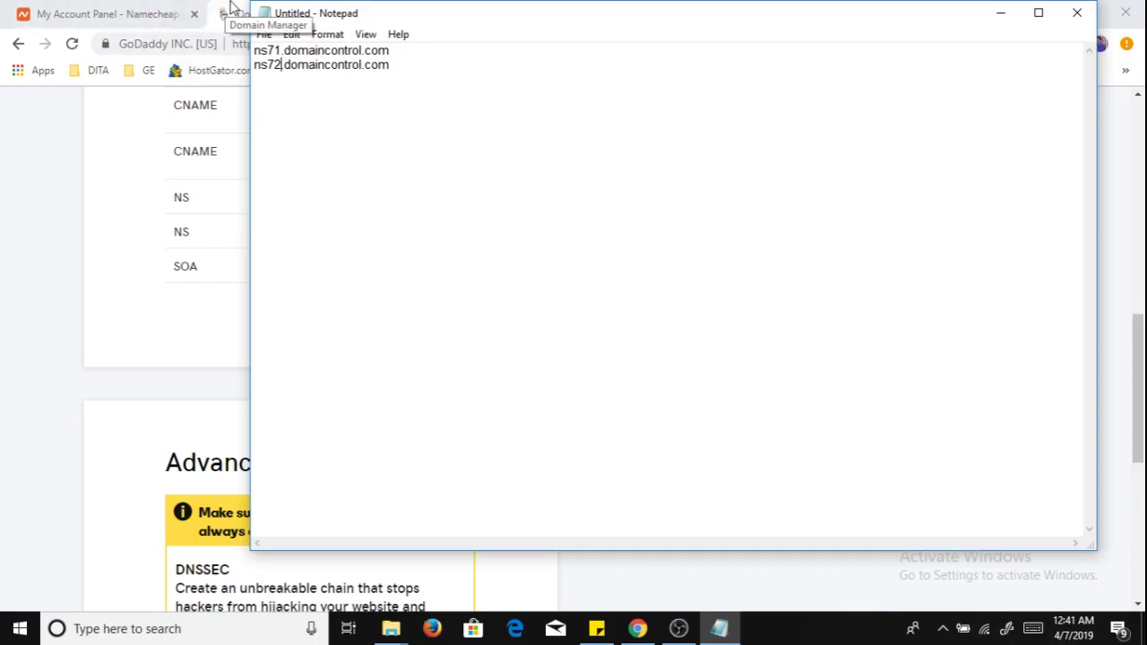
{"action": "left_click", "coordinate": [233, 9]}
{"action": "left_click", "coordinate": [139, 5]}
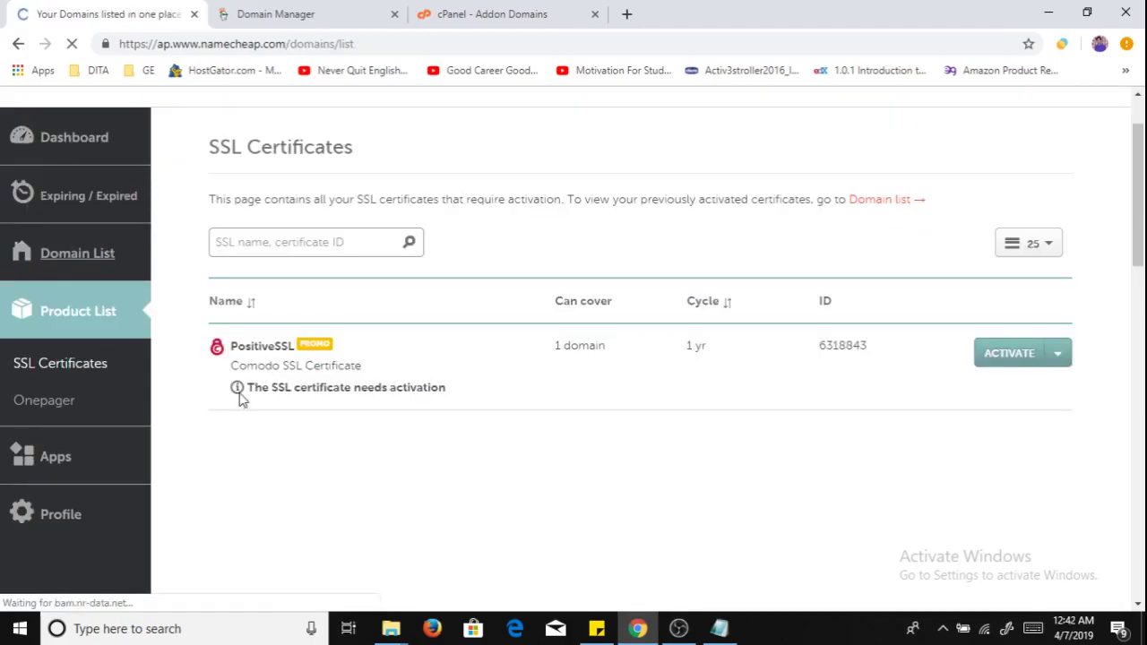
- Scroll through Namecheap's Domain List to locate nanhestars.com
{"action": "scroll", "coordinate": [530, 512], "scroll_direction": "down", "scroll_amount": 1}
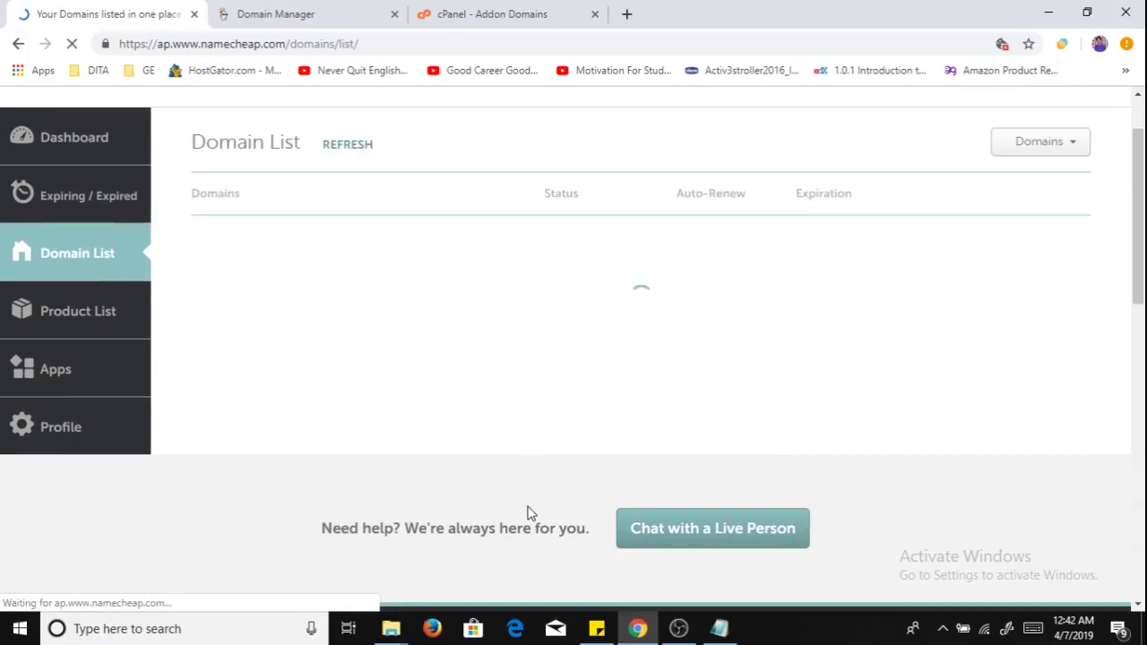
{"action": "scroll", "coordinate": [487, 496], "scroll_direction": "up", "scroll_amount": 1}
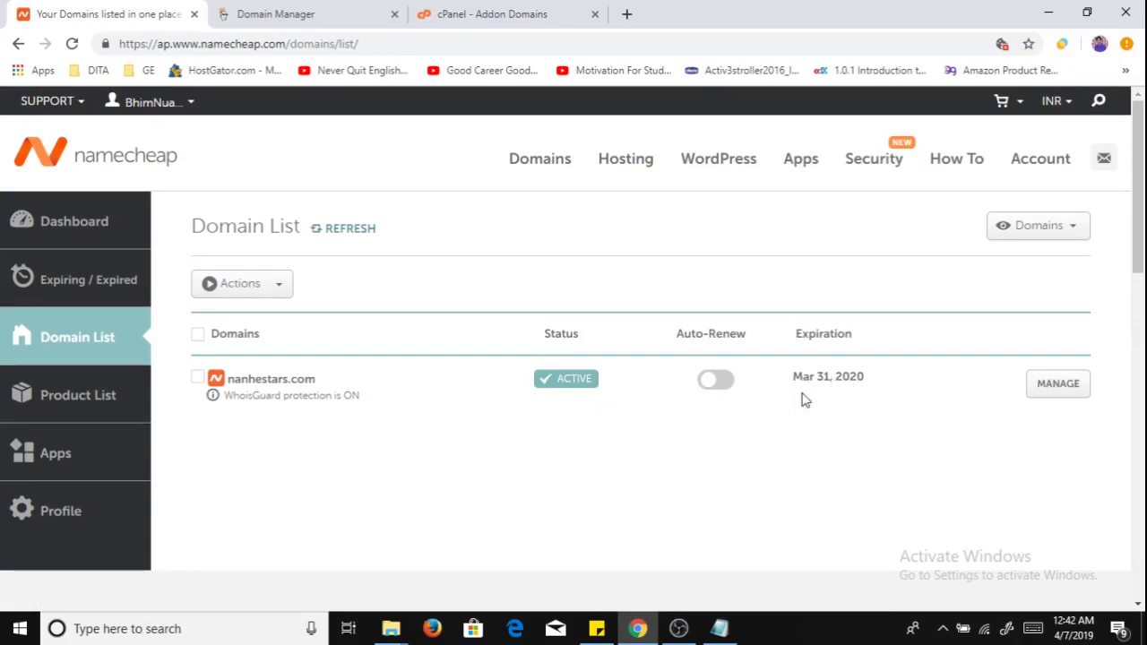
- Open nanhestars.com's Manage page and keep Nameservers on Custom DNS, showing ns01/ns02.domaincontrol.com
{"action": "left_click", "coordinate": [1049, 397]}
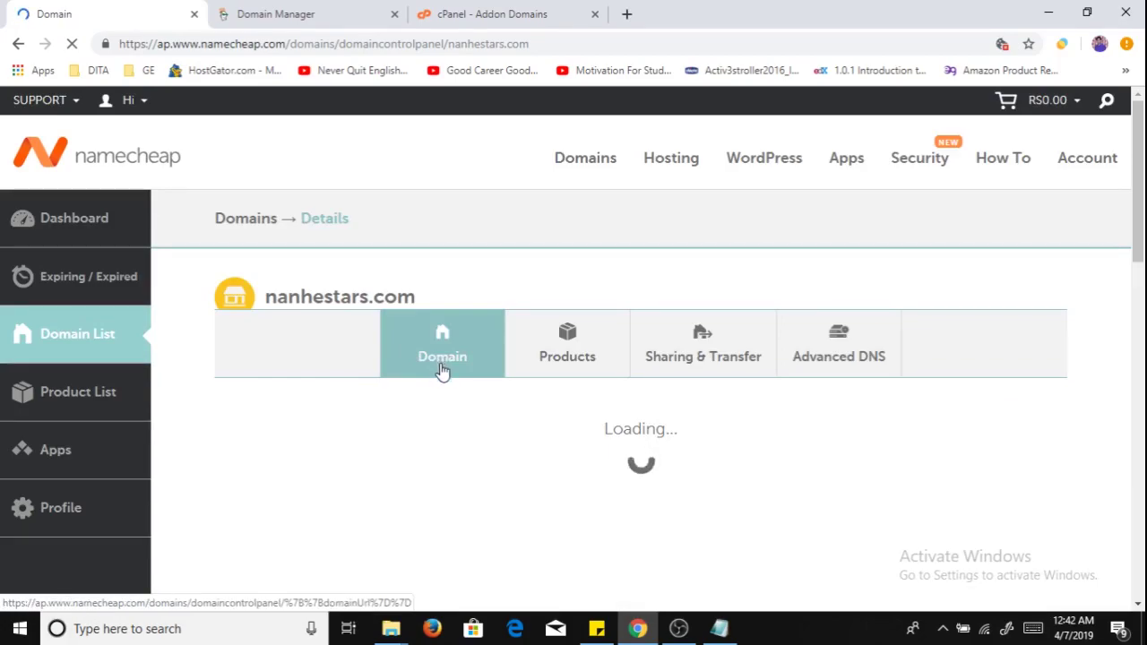
{"action": "scroll", "coordinate": [437, 365], "scroll_direction": "down", "scroll_amount": 1}
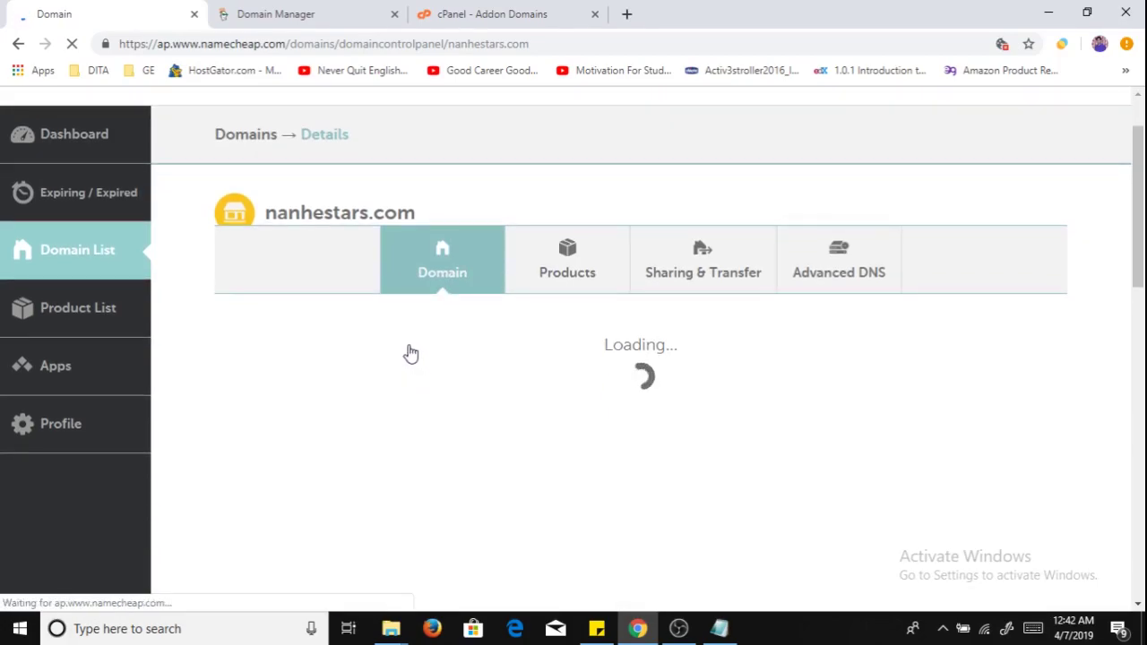
{"action": "scroll", "coordinate": [409, 351], "scroll_direction": "down", "scroll_amount": 2}
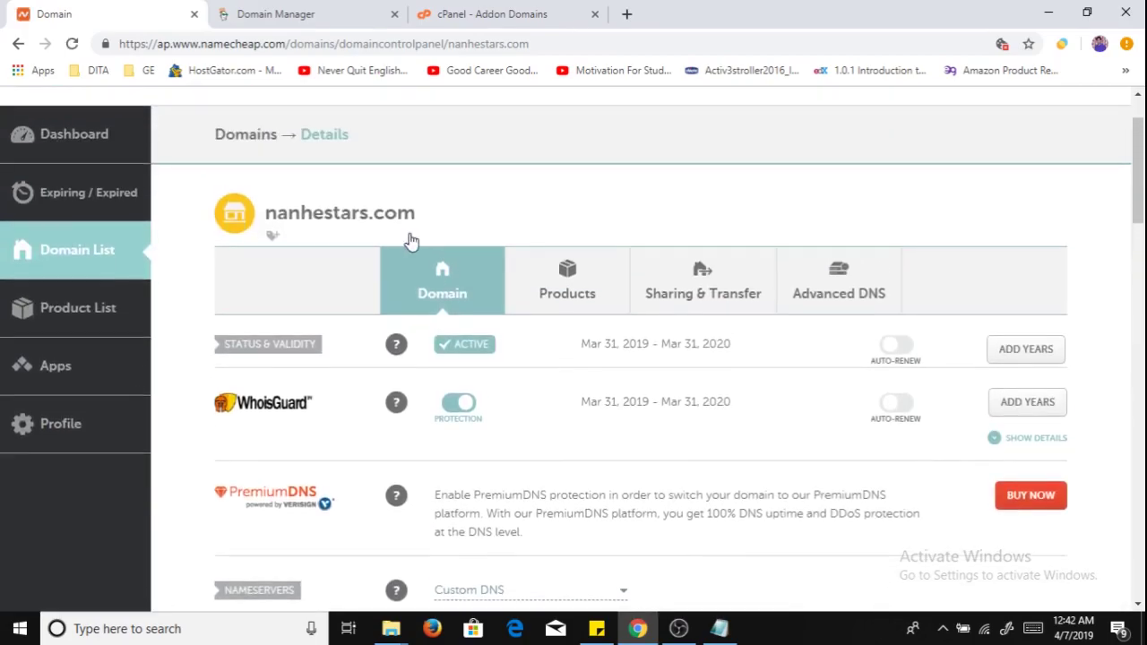
{"action": "scroll", "coordinate": [443, 448], "scroll_direction": "down", "scroll_amount": 3}
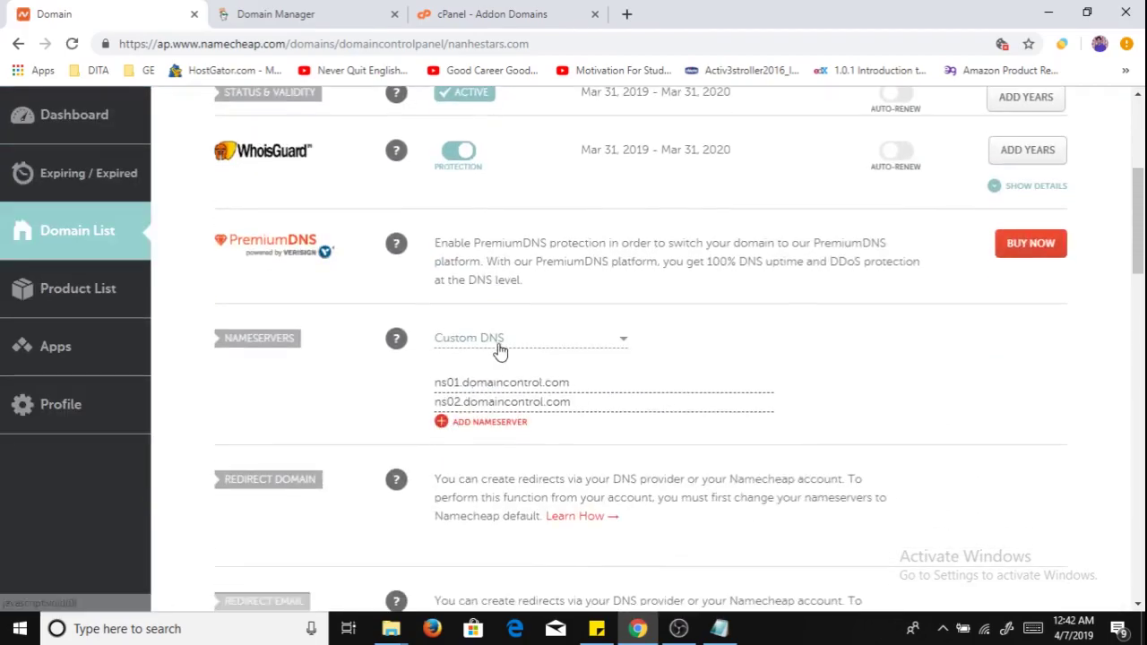
{"action": "left_click", "coordinate": [534, 345]}
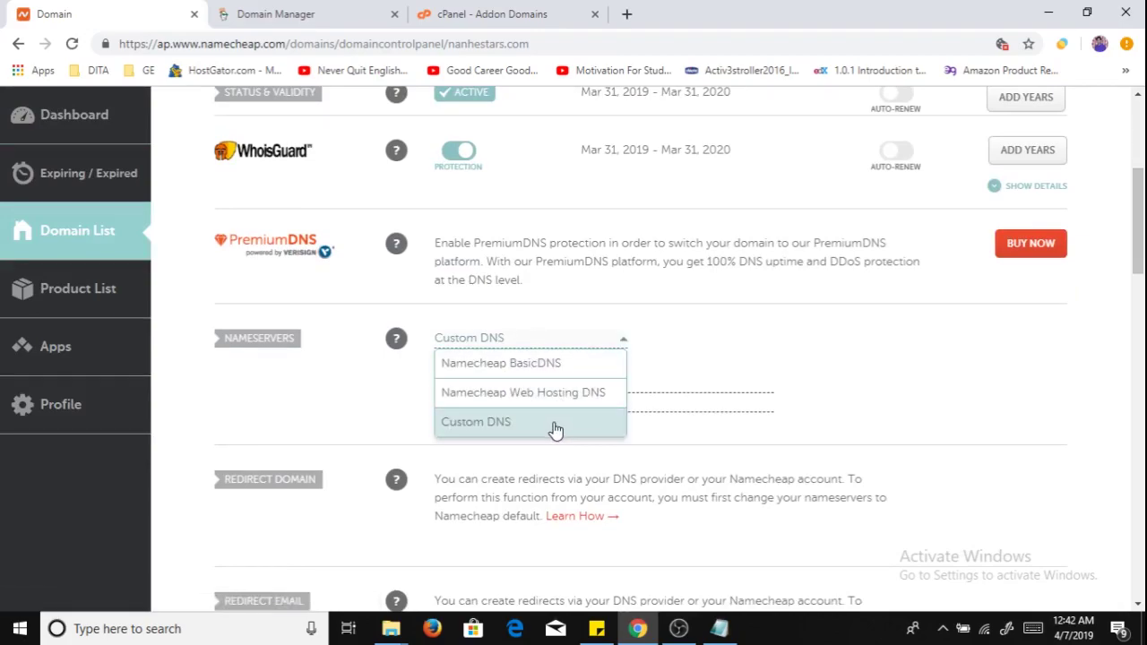
{"action": "left_click", "coordinate": [852, 387]}
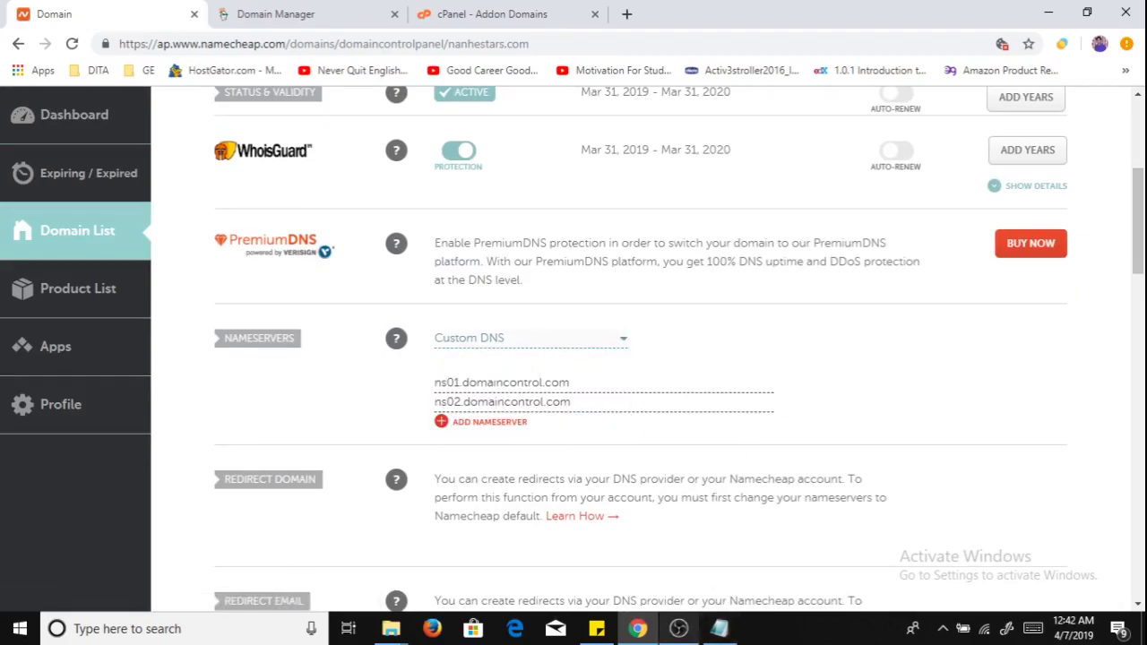
- Copy the ns01 and ns02 domaincontrol.com nameservers from the Notepad notes
{"action": "left_click", "coordinate": [719, 628]}
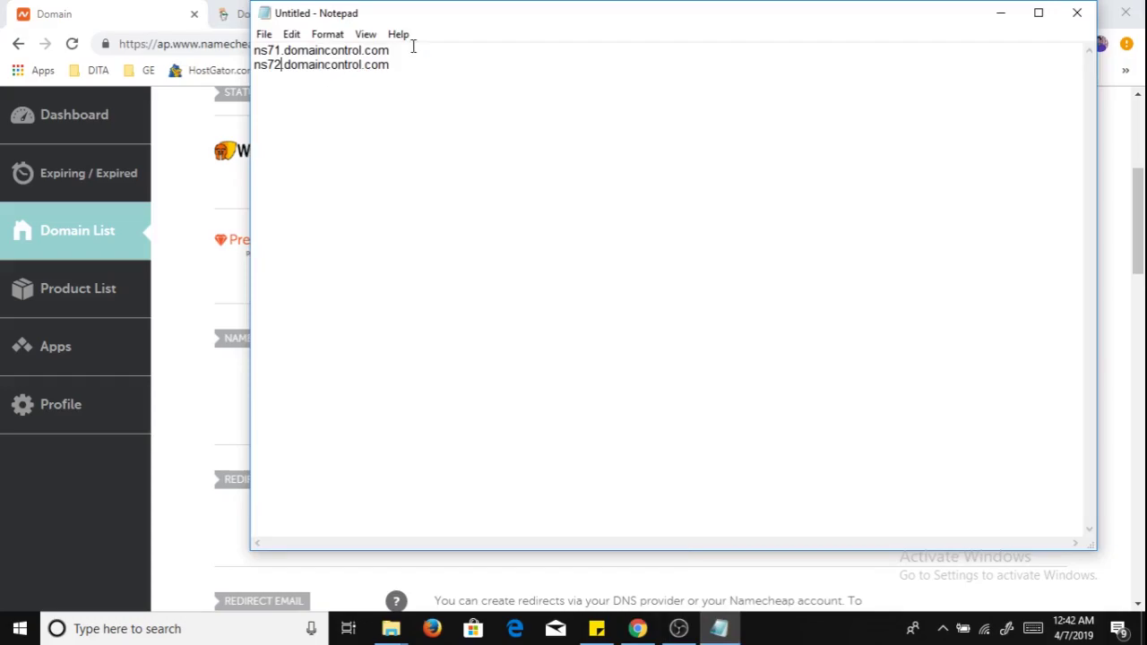
{"action": "left_click_drag", "start_coordinate": [413, 46], "coordinate": [249, 54]}
{"action": "left_click_drag", "start_coordinate": [410, 64], "coordinate": [299, 64]}
{"action": "left_click", "coordinate": [1000, 12]}
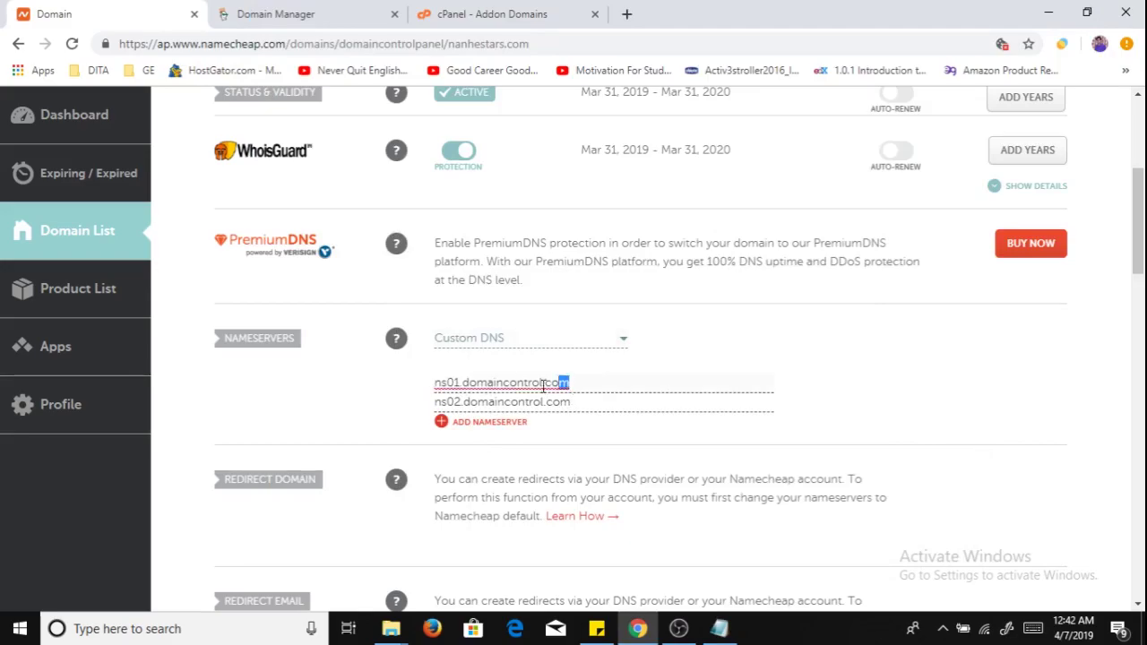
- Select the two Custom DNS nameserver entries and delete the end of the second one
{"action": "left_click_drag", "start_coordinate": [573, 387], "coordinate": [433, 392]}
{"action": "left_click_drag", "start_coordinate": [596, 408], "coordinate": [433, 415]}
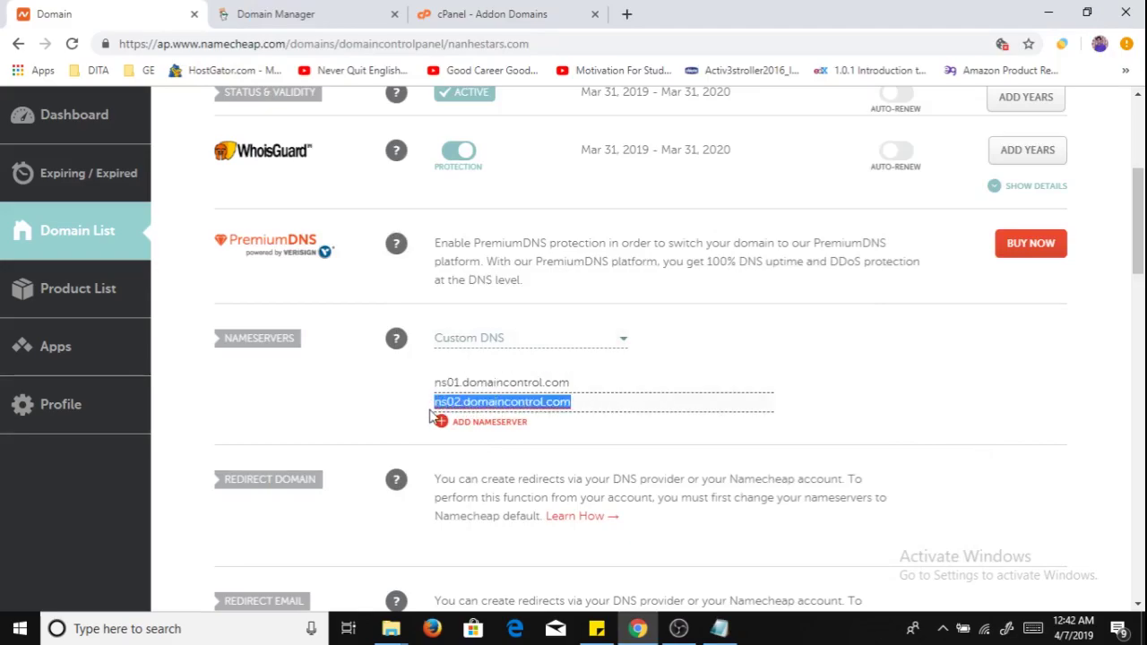
{"action": "key", "text": "Right"}
{"action": "key", "text": "BackSpace"}
{"action": "key", "text": "BackSpace"}
{"action": "key", "text": "BackSpace"}
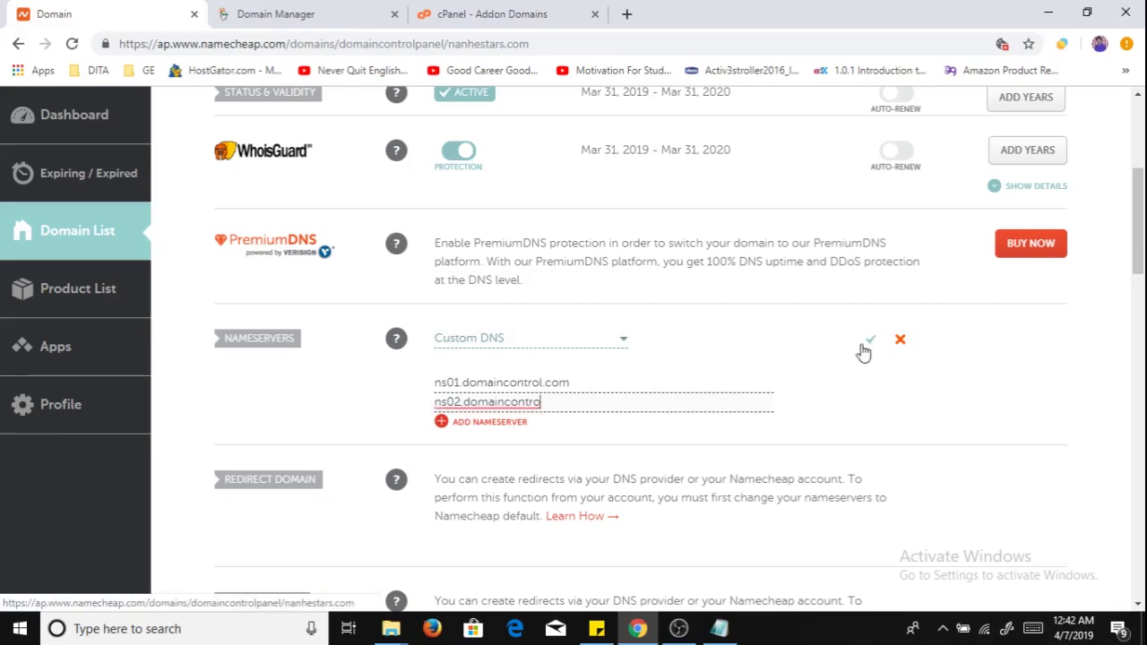
{"action": "double_click", "coordinate": [465, 382]}
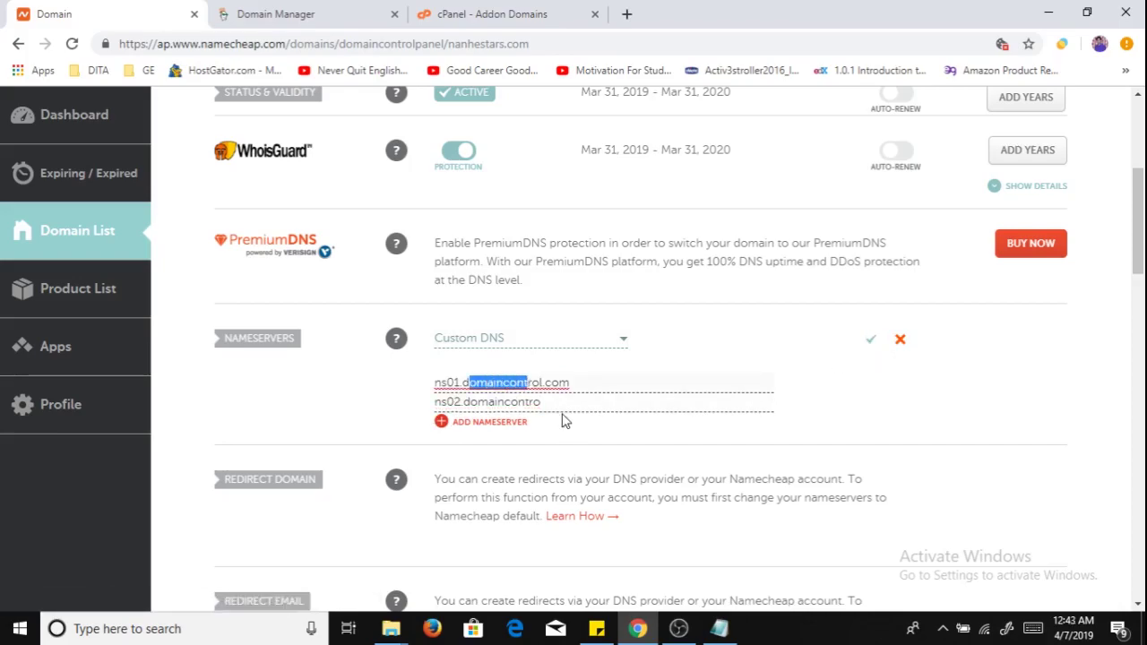
{"action": "left_click", "coordinate": [552, 402]}
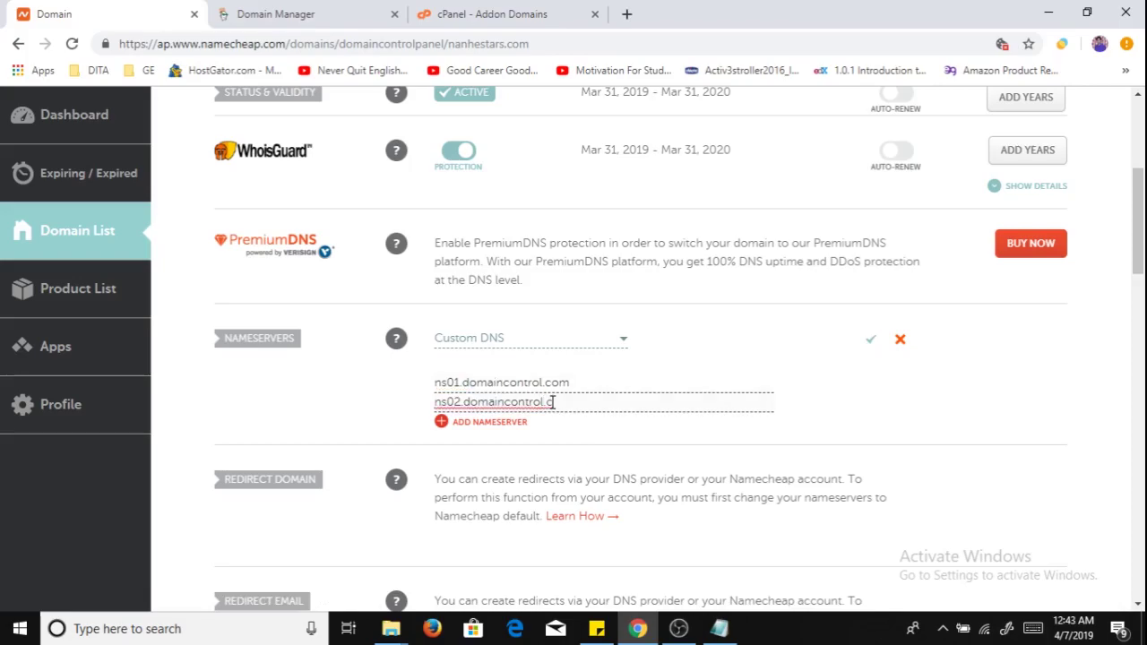
- Finish retyping the second entry as ns02.domaincontrol.com, then scroll to review the nameservers
{"action": "type", "text": "om"}
{"action": "scroll", "coordinate": [604, 384], "scroll_direction": "up", "scroll_amount": 2}
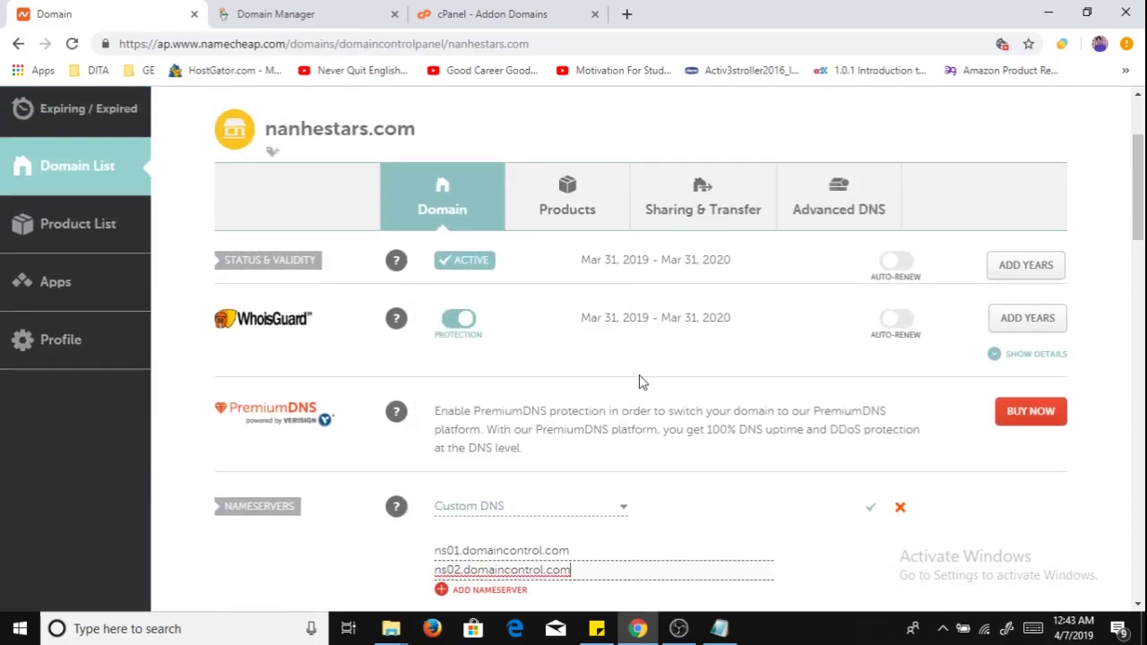
{"action": "scroll", "coordinate": [631, 380], "scroll_direction": "down", "scroll_amount": 1}
{"action": "scroll", "coordinate": [686, 448], "scroll_direction": "down", "scroll_amount": 1}
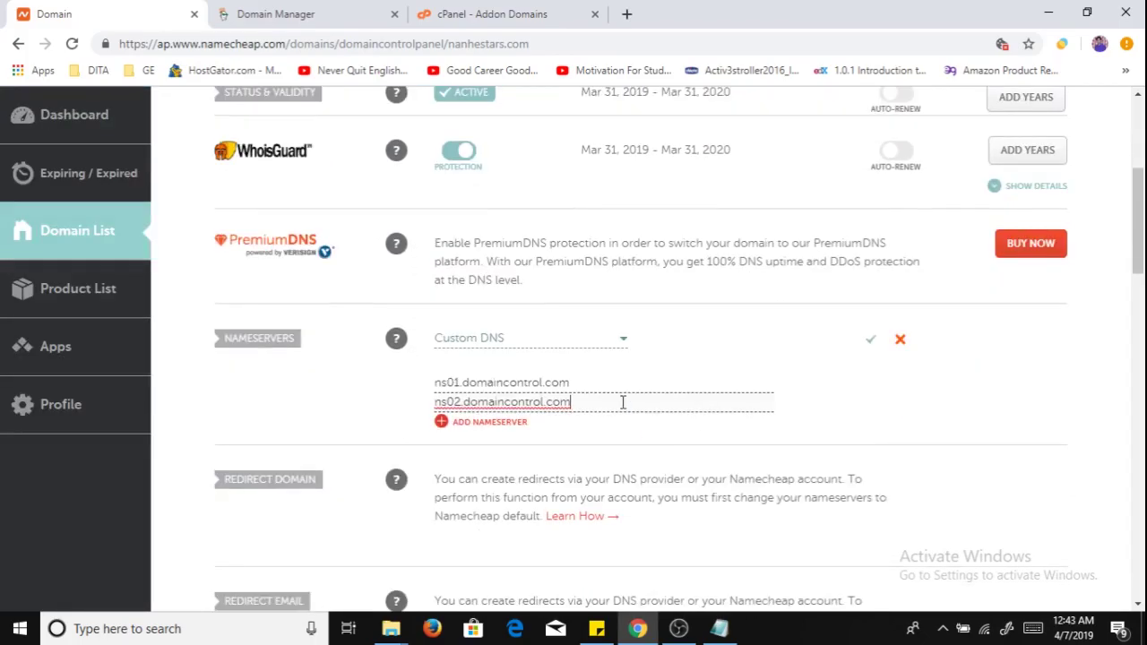
{"action": "scroll", "coordinate": [620, 399], "scroll_direction": "down", "scroll_amount": 2}
{"action": "scroll", "coordinate": [620, 404], "scroll_direction": "down", "scroll_amount": 3}
{"action": "scroll", "coordinate": [624, 409], "scroll_direction": "down", "scroll_amount": 1}
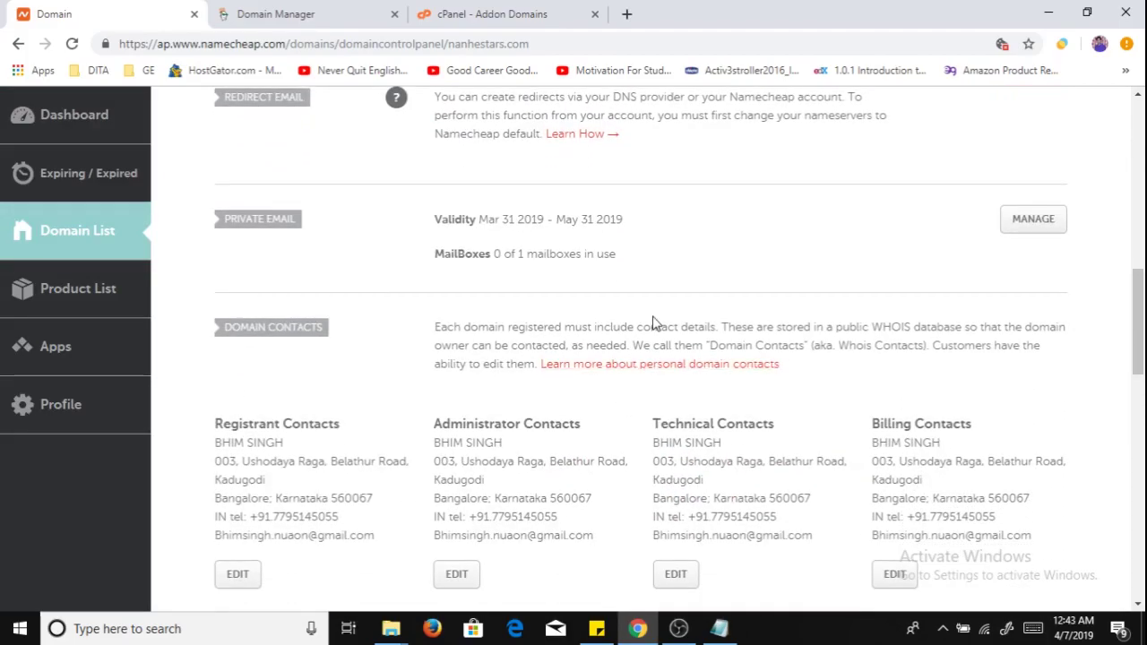
{"action": "scroll", "coordinate": [652, 318], "scroll_direction": "up", "scroll_amount": 1}
{"action": "scroll", "coordinate": [650, 323], "scroll_direction": "up", "scroll_amount": 2}
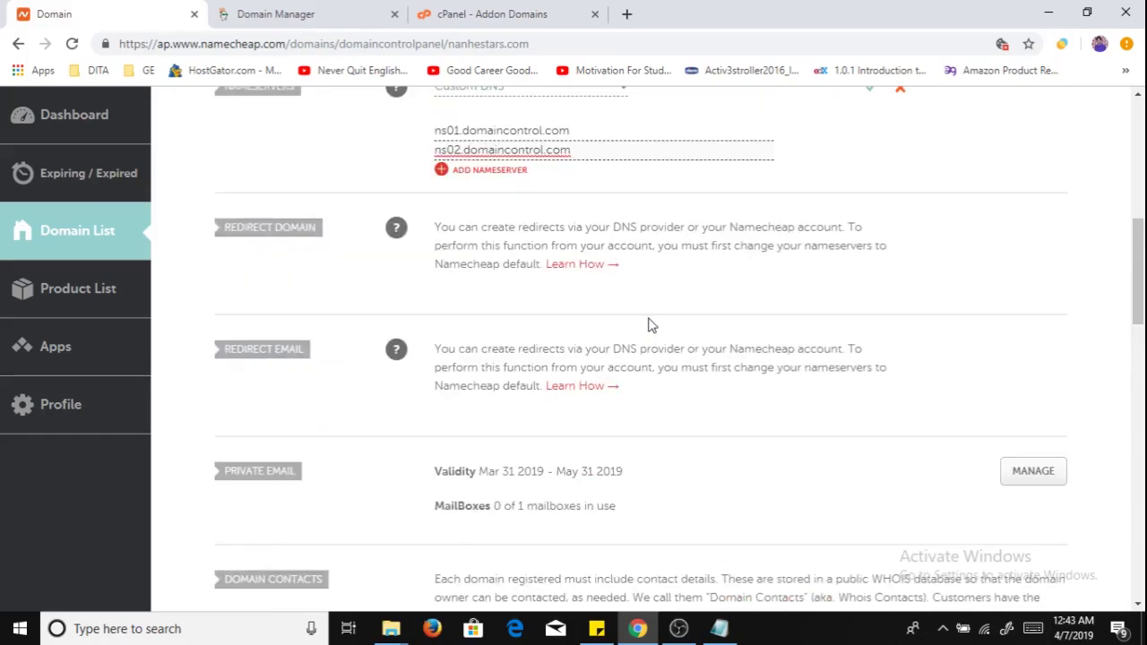